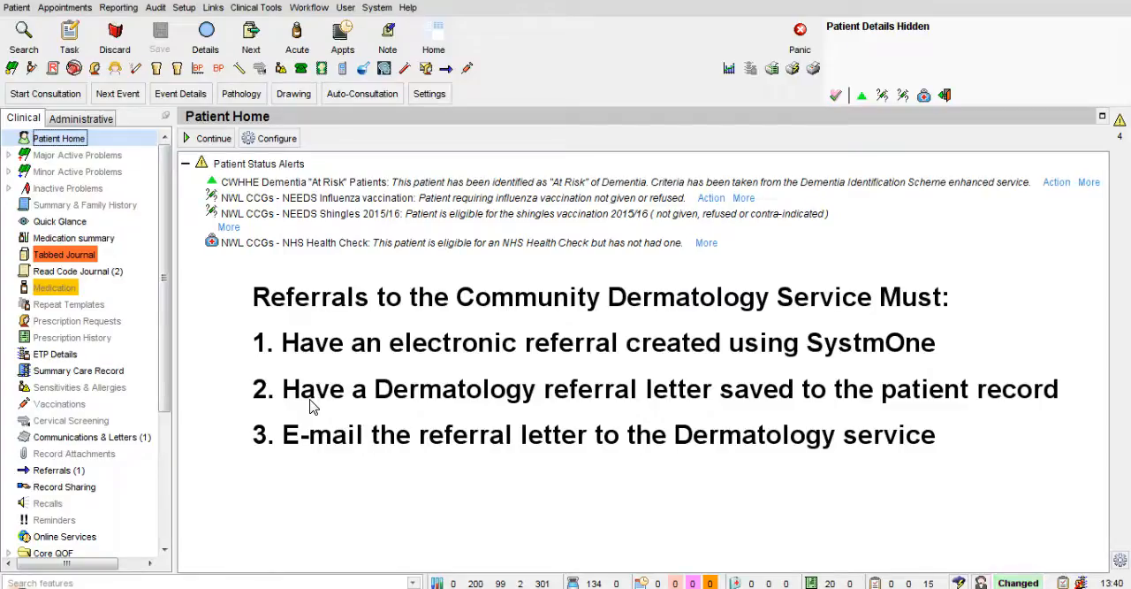
# Step: Review the patient's record sharing entries, the outgoing referrals list and the available referral options
pyautogui.click(64, 488)
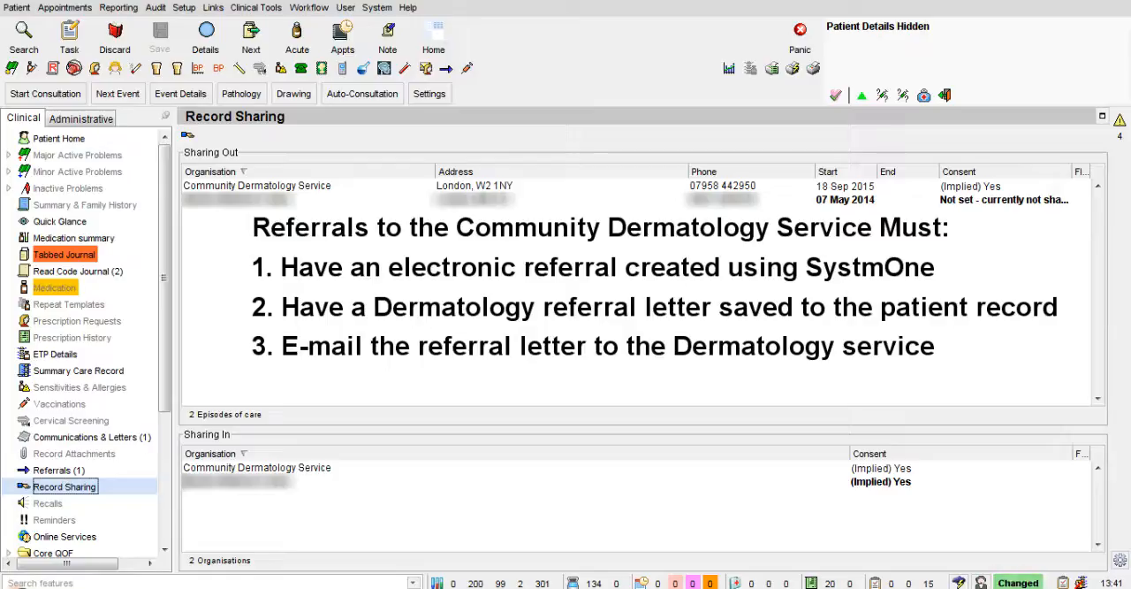
pyautogui.click(262, 386)
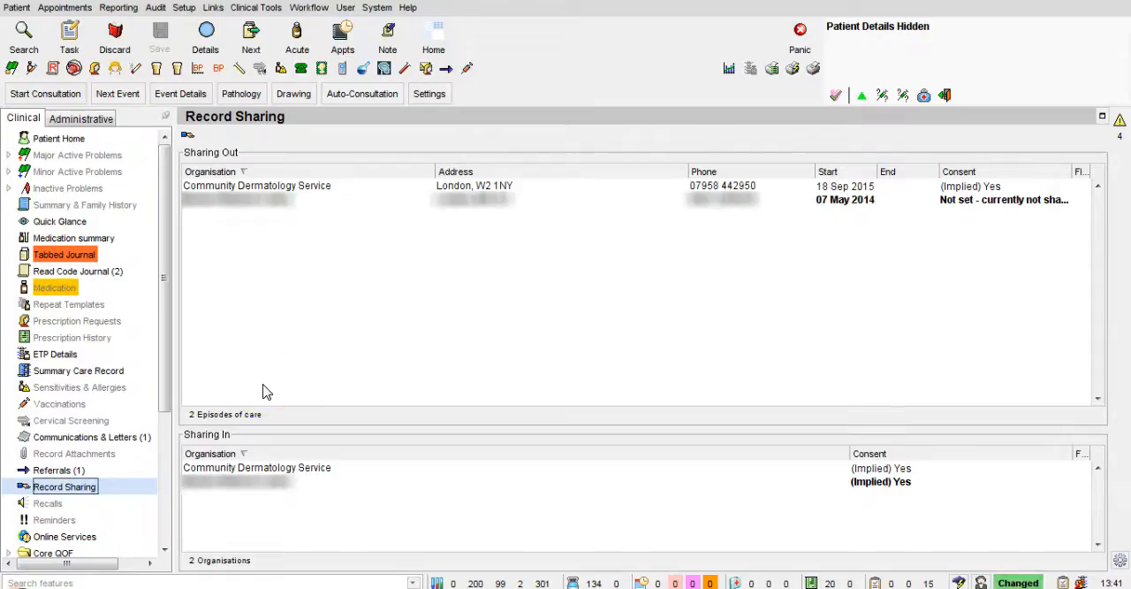
pyautogui.rightClick(55, 473)
pyautogui.click(154, 452)
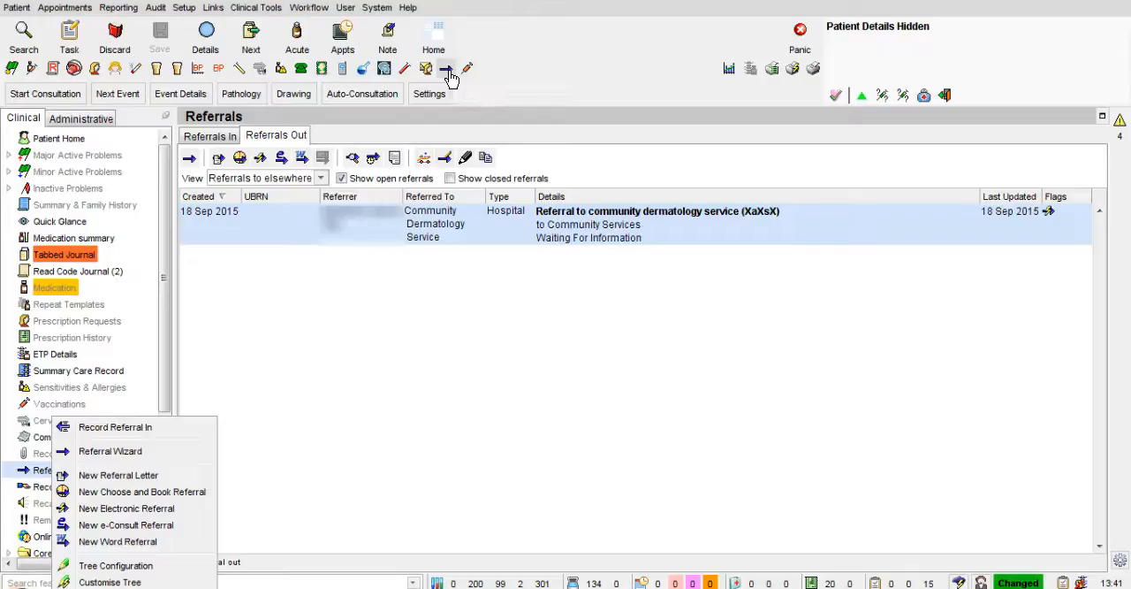
pyautogui.click(523, 77)
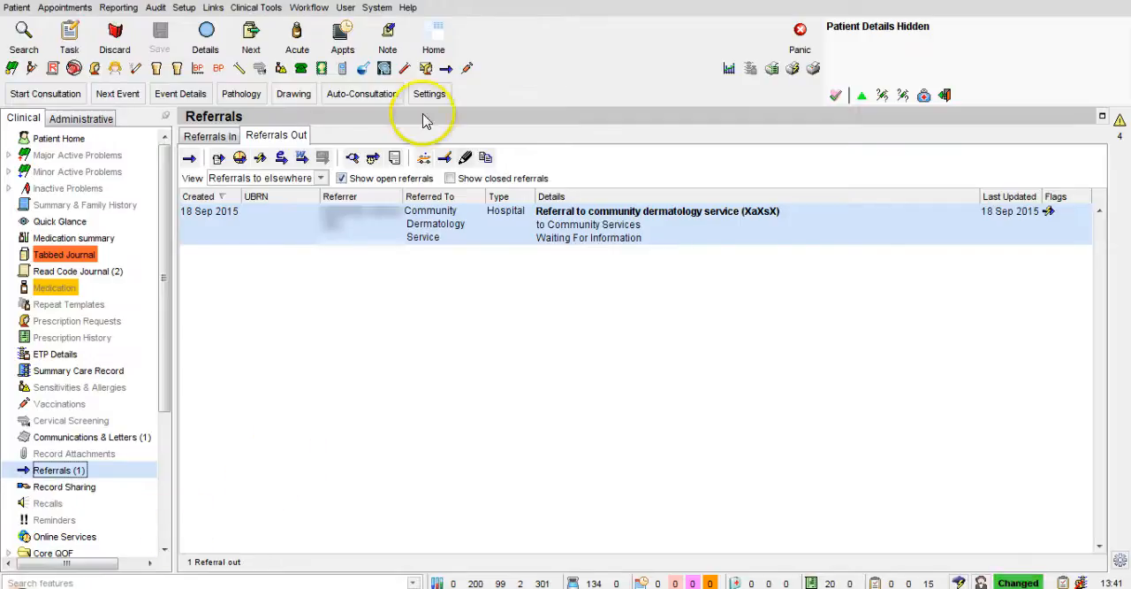
# Step: Start the Referral Wizard and expand the Dermatology folder in the CCG contacts
pyautogui.click(444, 76)
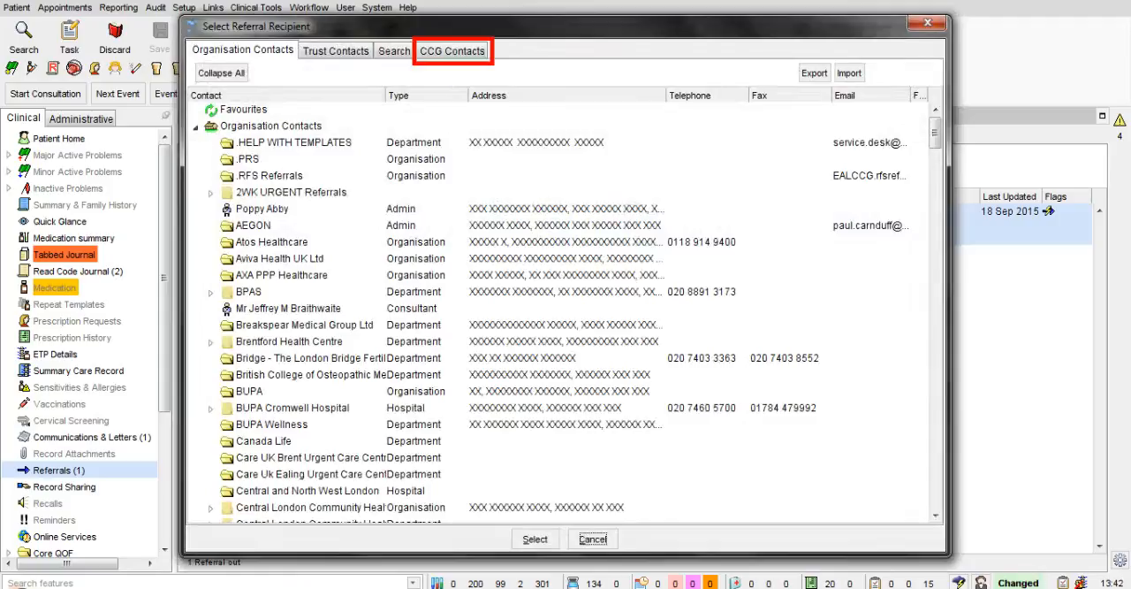
pyautogui.click(450, 53)
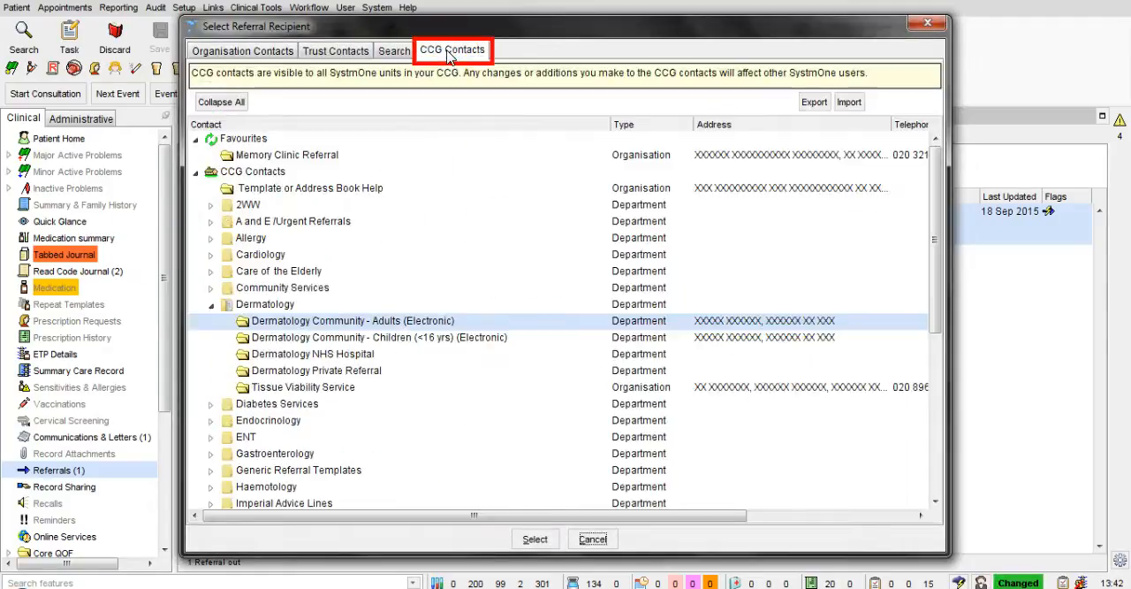
pyautogui.click(212, 306)
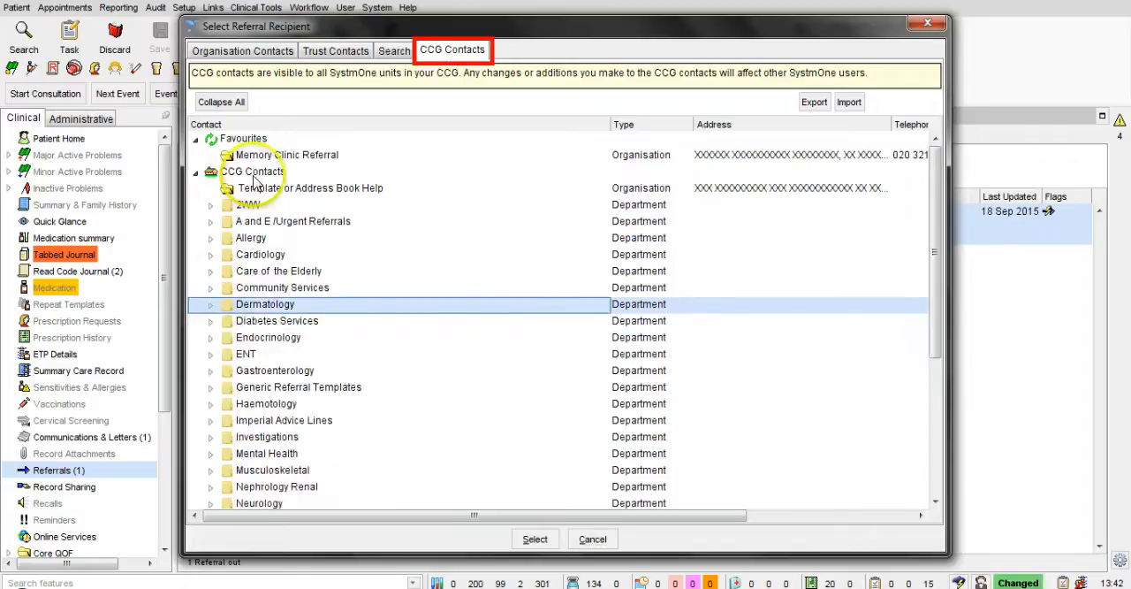
pyautogui.click(262, 189)
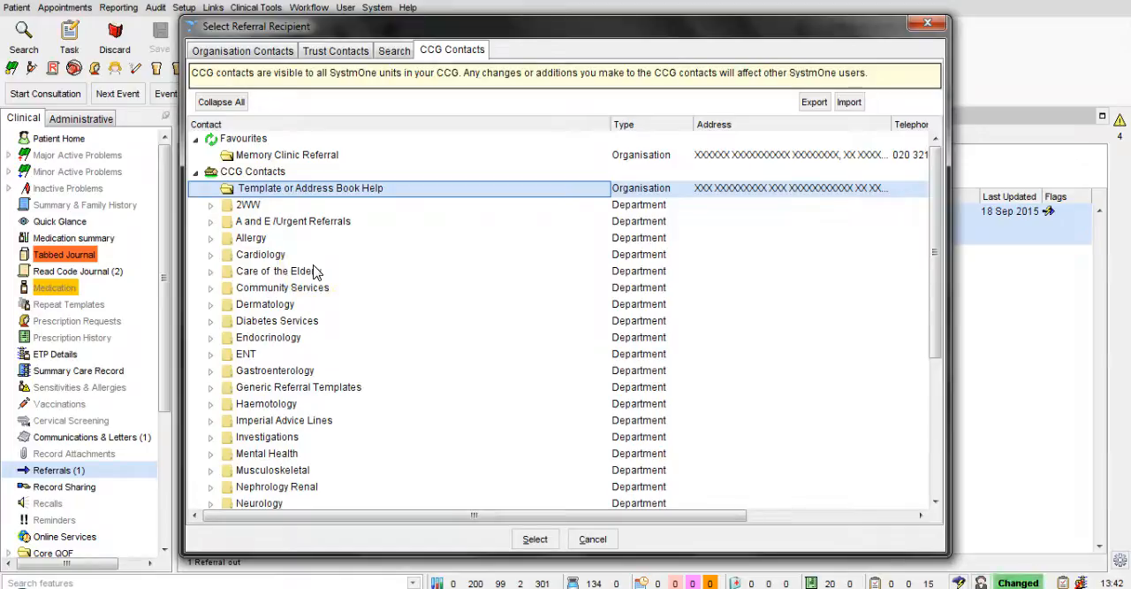
pyautogui.click(211, 306)
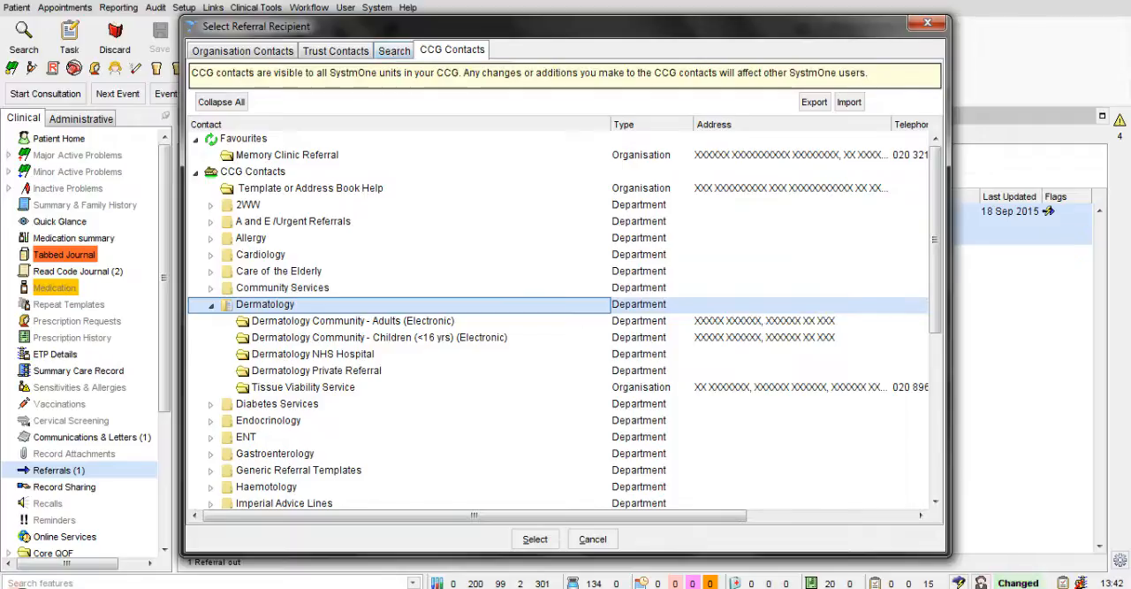
pyautogui.click(266, 306)
pyautogui.click(302, 322)
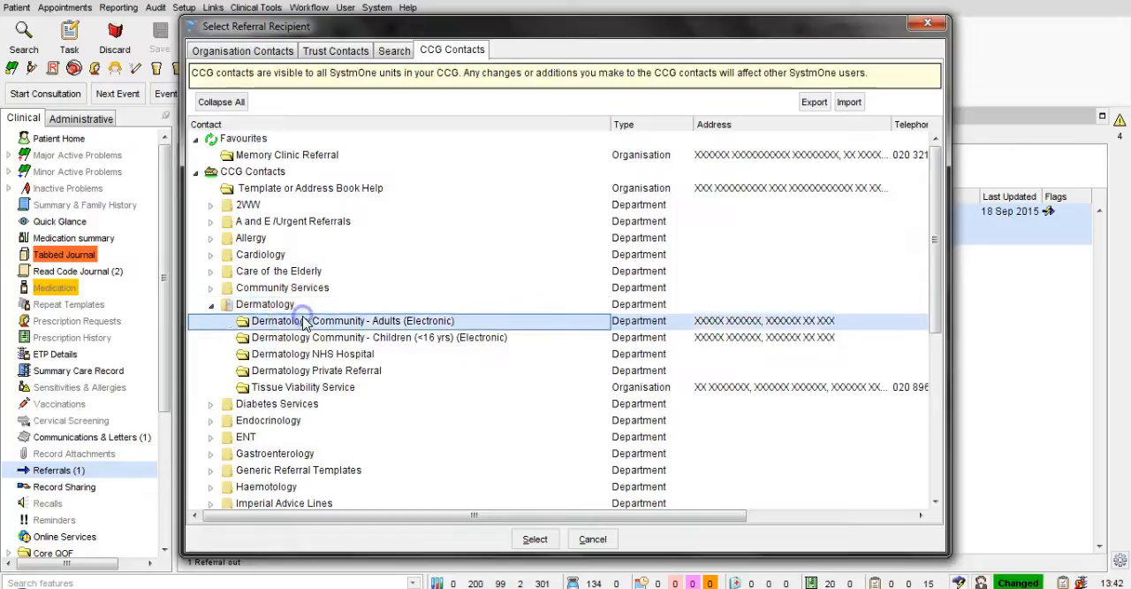
pyautogui.click(211, 304)
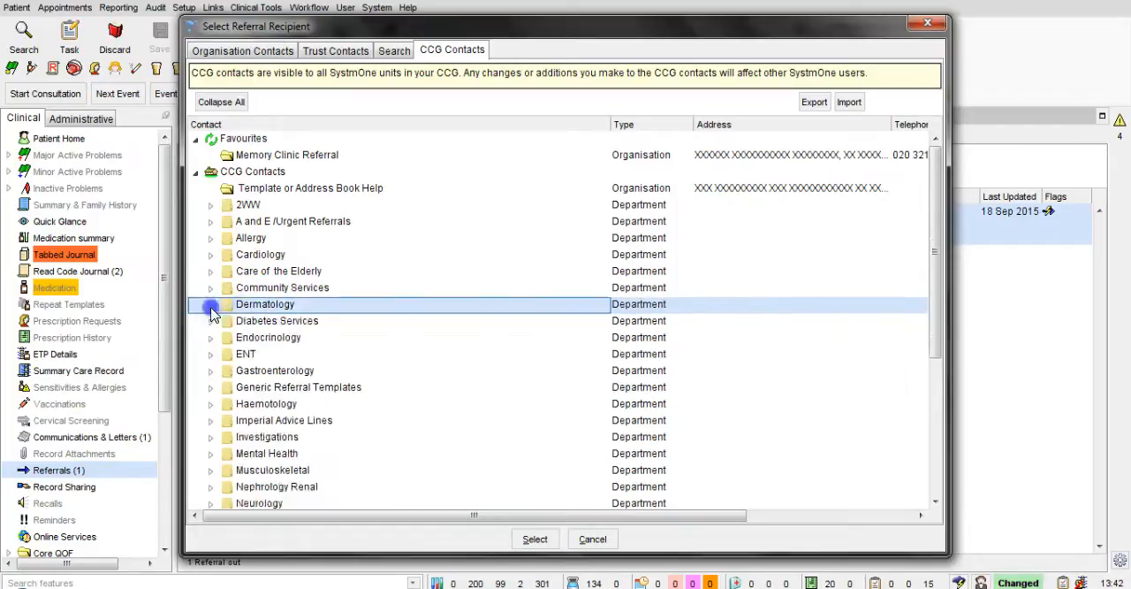
pyautogui.click(211, 308)
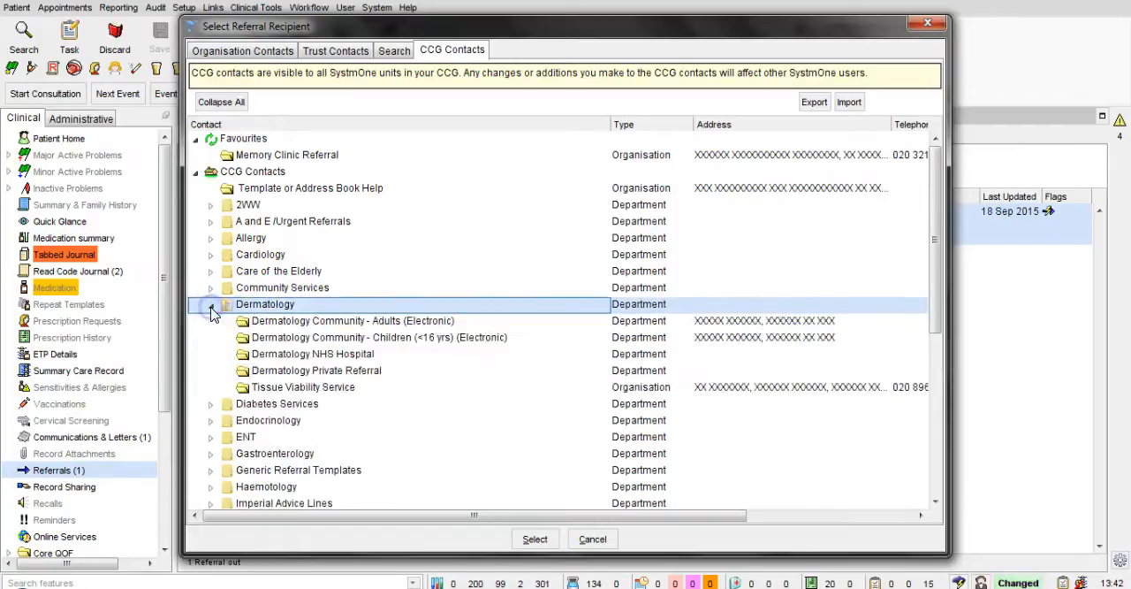
# Step: Add the Dermatology Community - Adults (Electronic) contact to the favourites
pyautogui.click(451, 323)
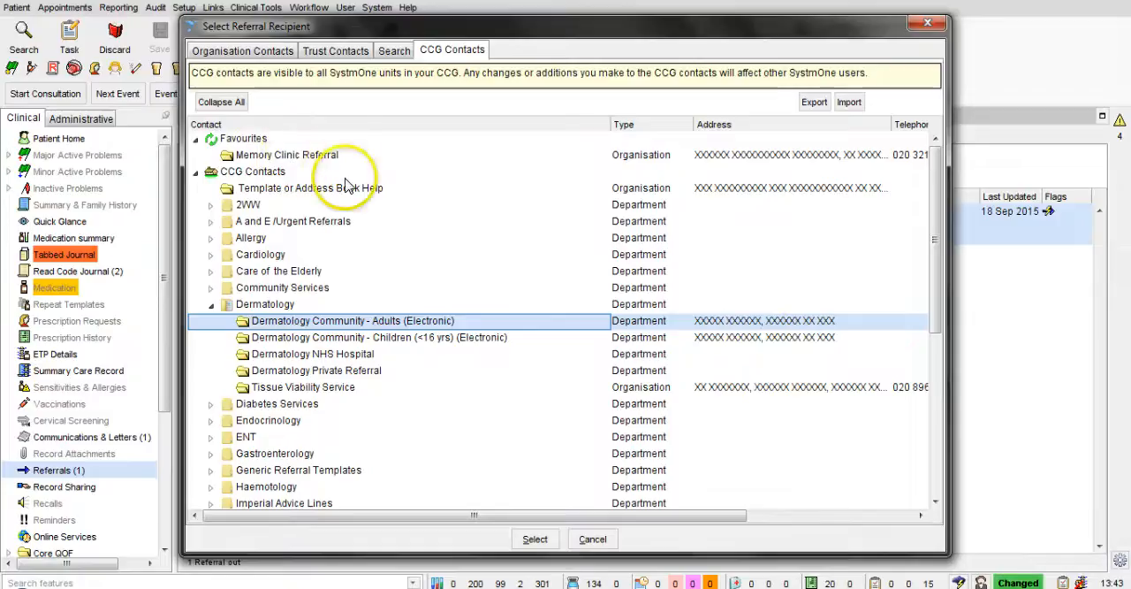
pyautogui.rightClick(466, 326)
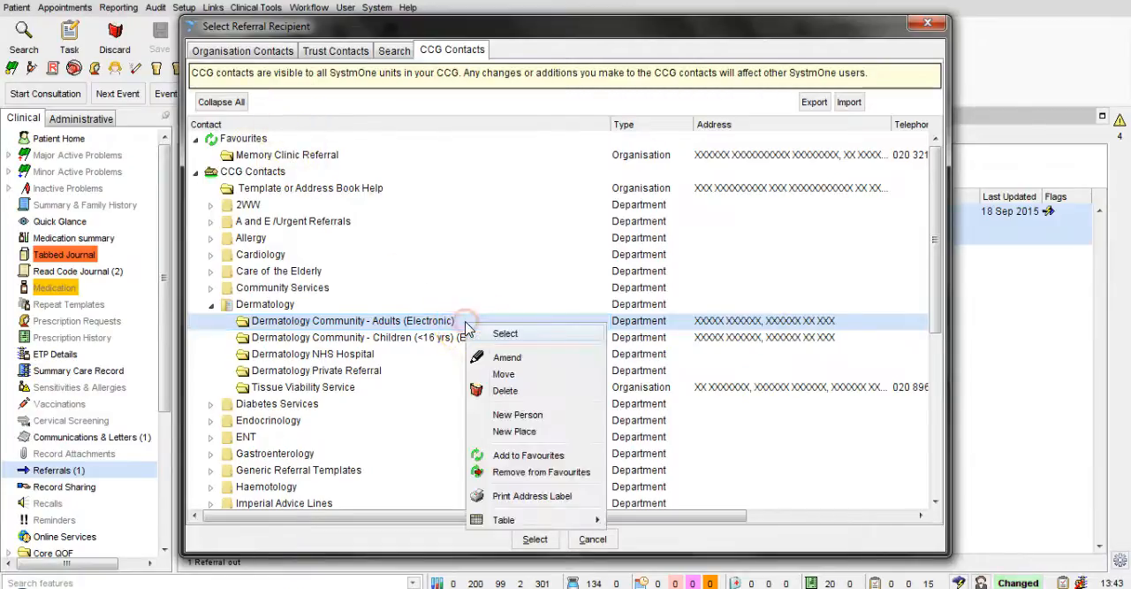
pyautogui.click(529, 456)
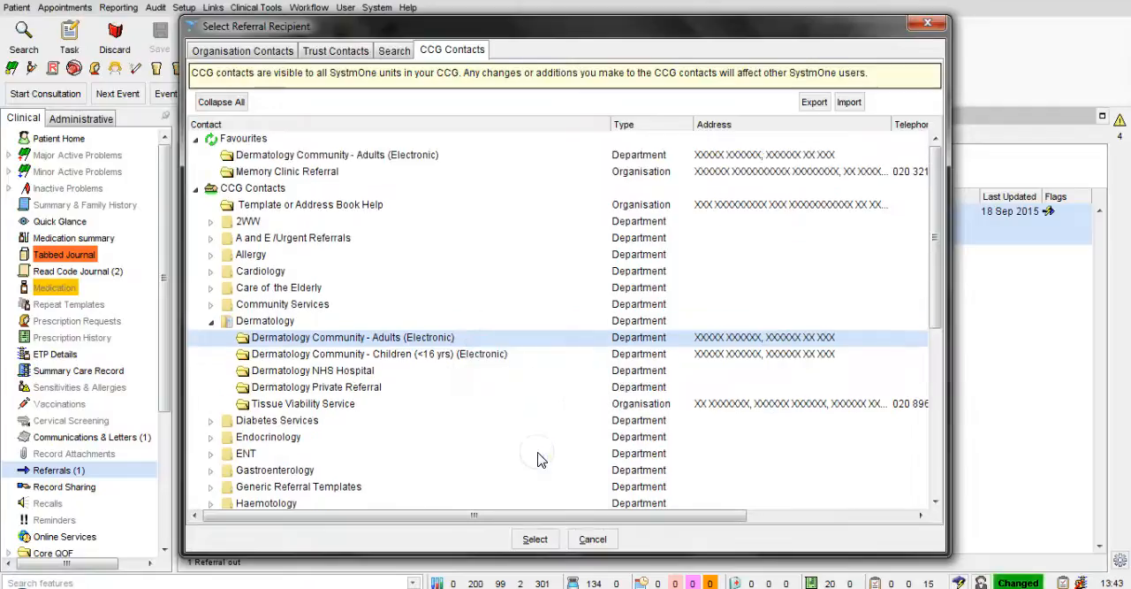
# Step: Choose Dermatology Community - Adults (Electronic) from the favourites as the referral recipient
pyautogui.click(427, 156)
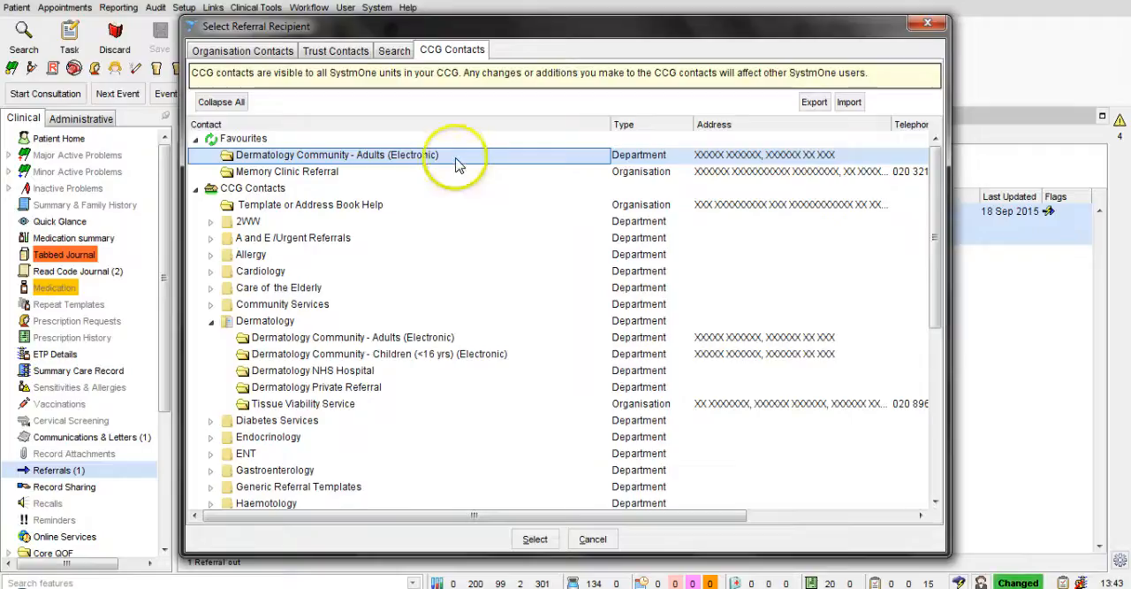
pyautogui.rightClick(456, 159)
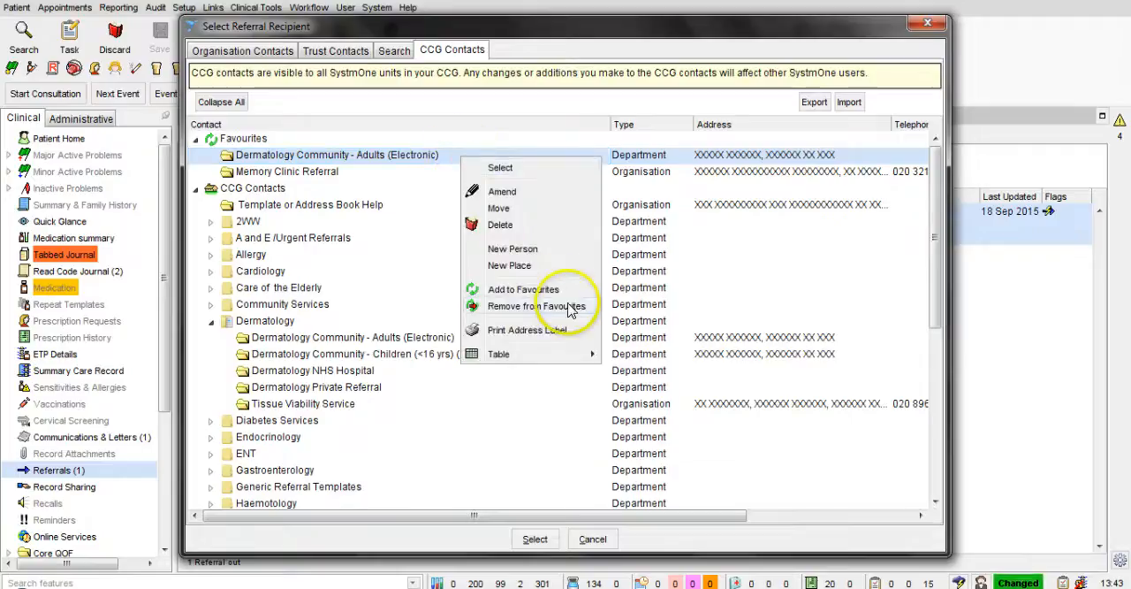
pyautogui.click(451, 159)
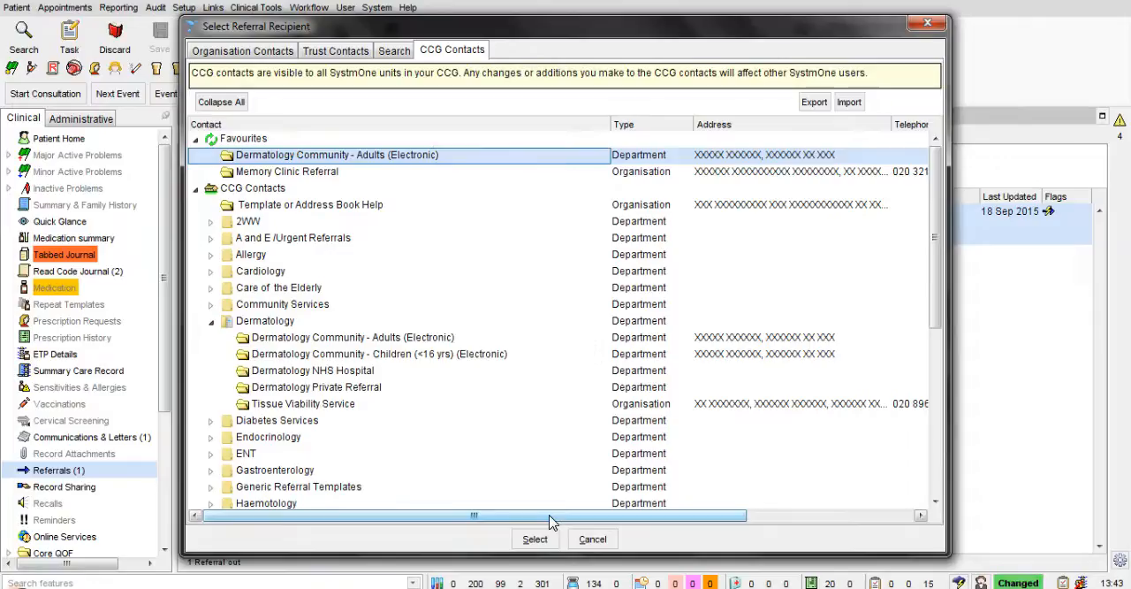
pyautogui.click(538, 544)
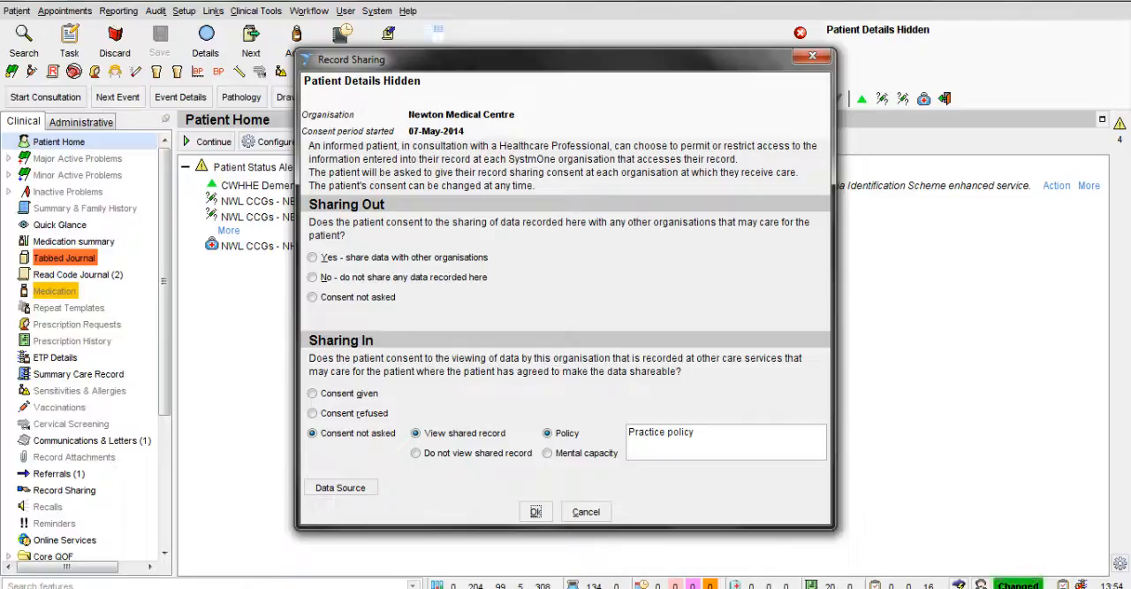
# Step: Choose not to share any data recorded here under Sharing Out, and agree to still create the electronic referral
pyautogui.click(312, 277)
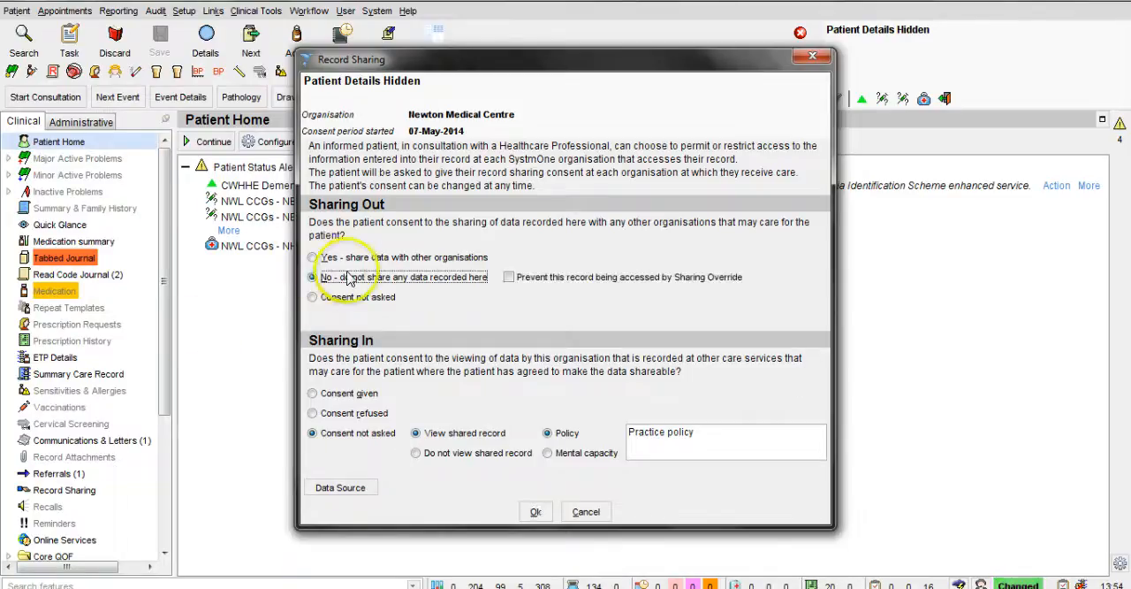
pyautogui.click(587, 514)
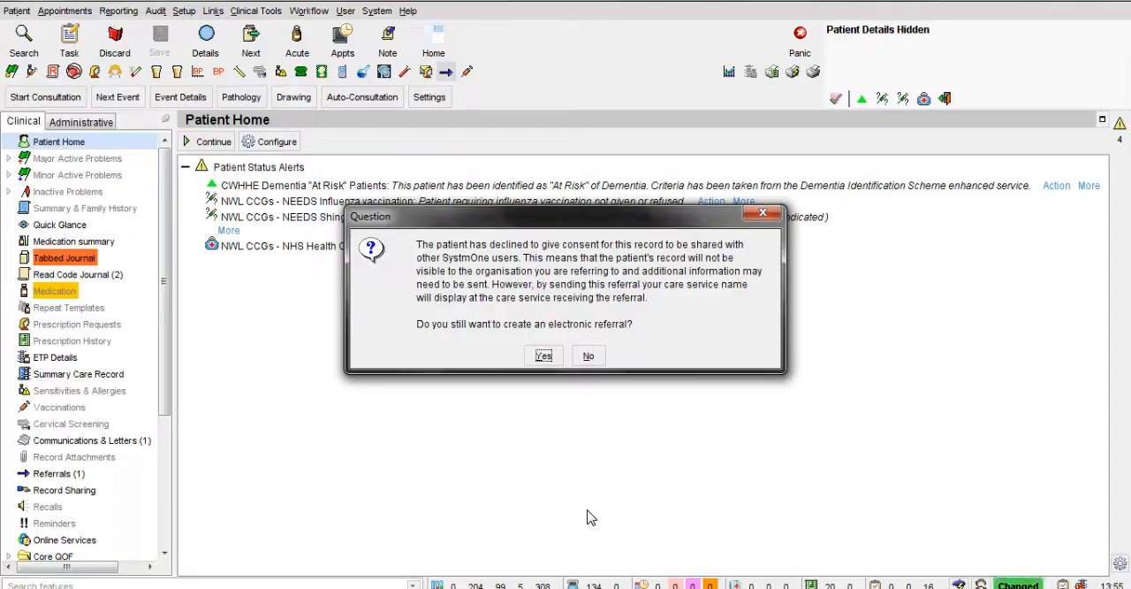
pyautogui.click(543, 355)
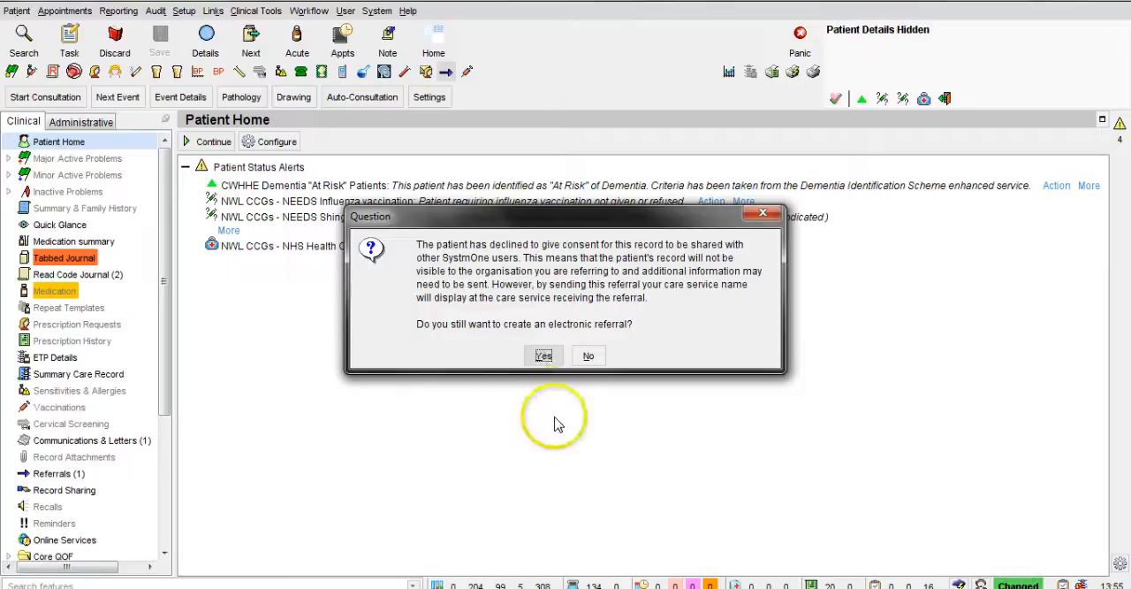
pyautogui.click(543, 358)
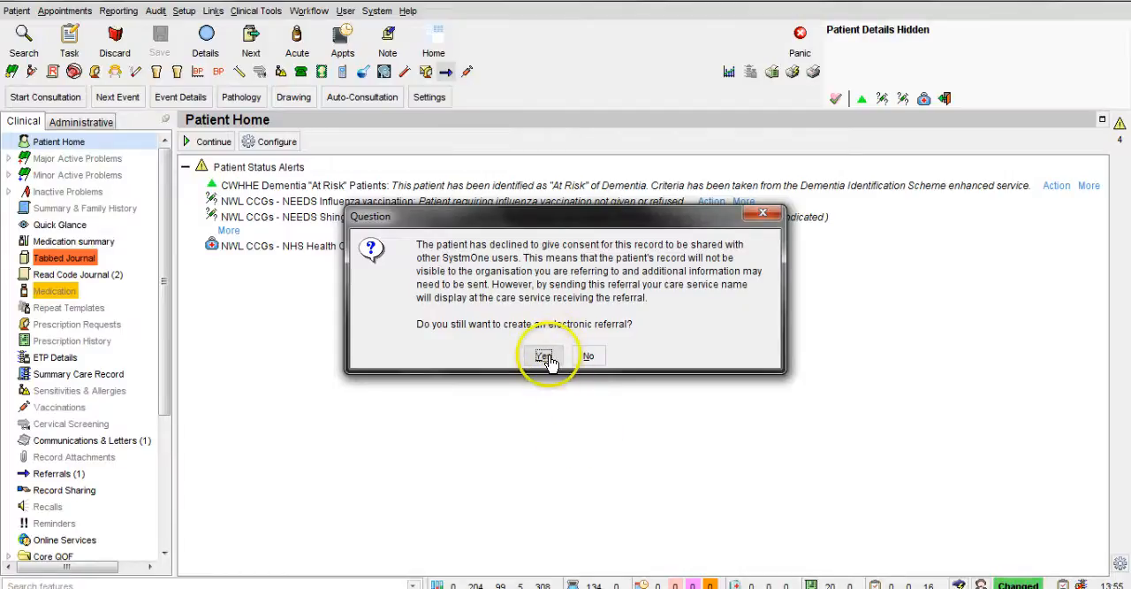
pyautogui.click(545, 356)
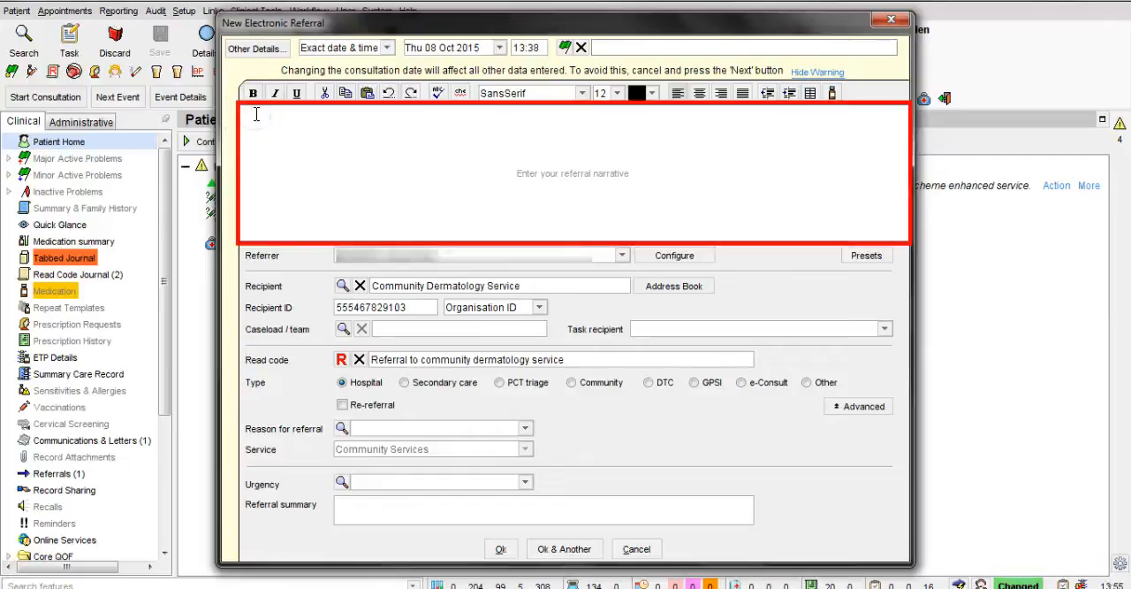
# Step: Enter "Not Shared" as the referral narrative, set the referral type to Community and save the electronic referral
pyautogui.write('Not S')
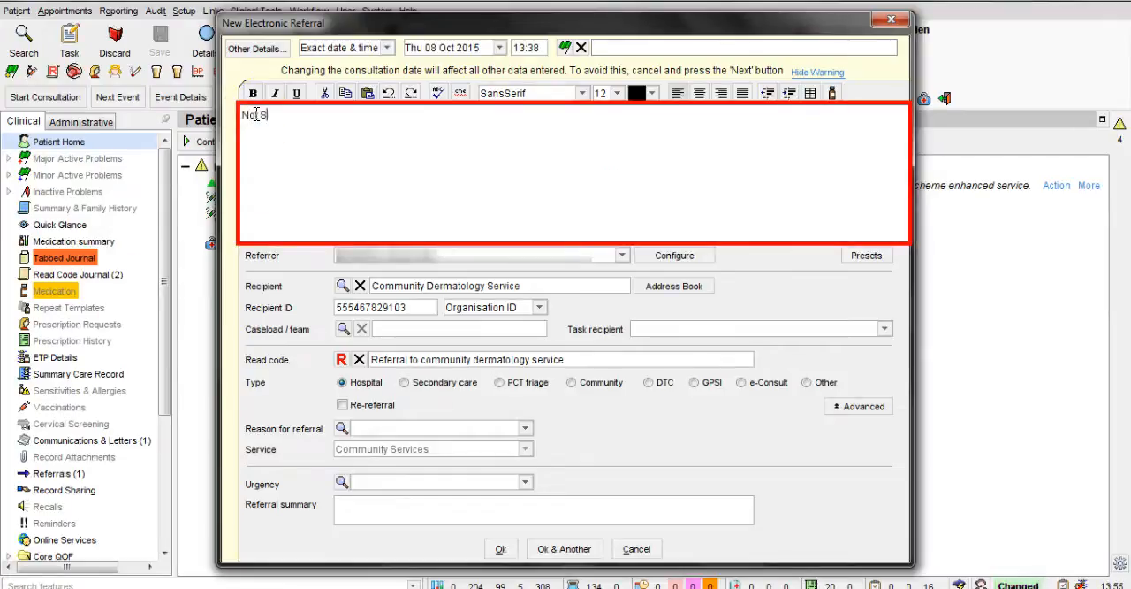
pyautogui.write('hared')
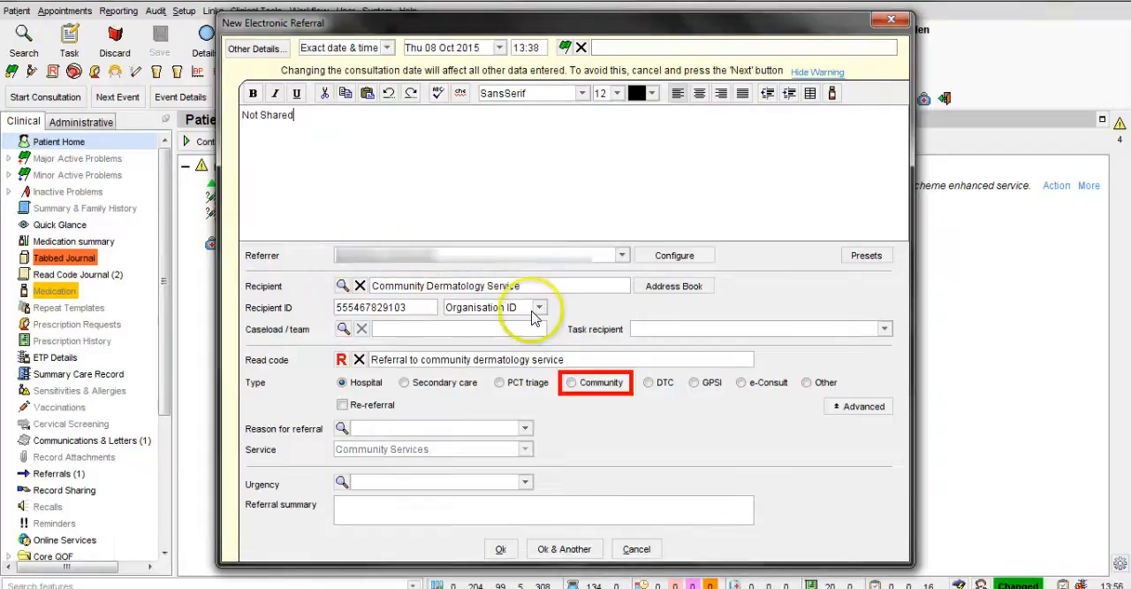
pyautogui.click(575, 388)
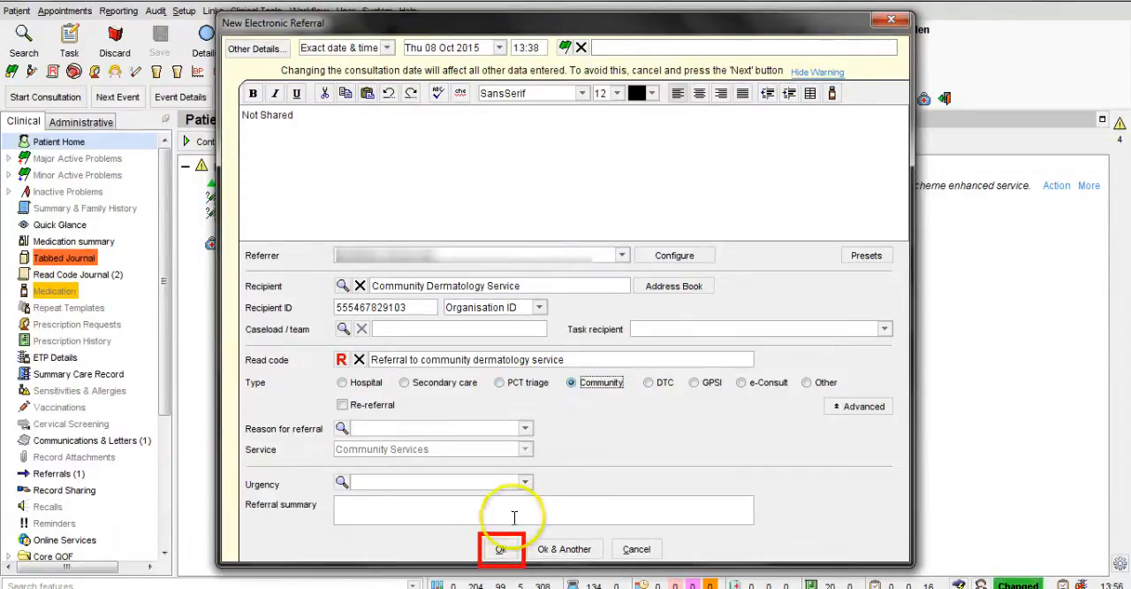
pyautogui.click(501, 549)
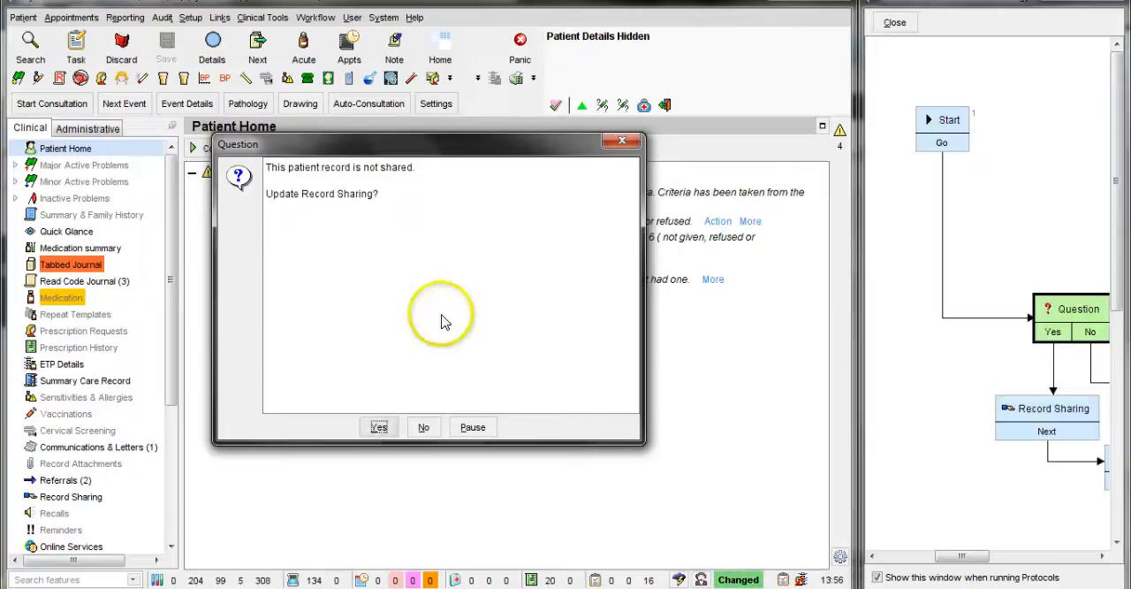
# Step: Decline updating record sharing and create the dermatology letter now from the Community Dermatology Referral Form ADULTS template
pyautogui.click(424, 429)
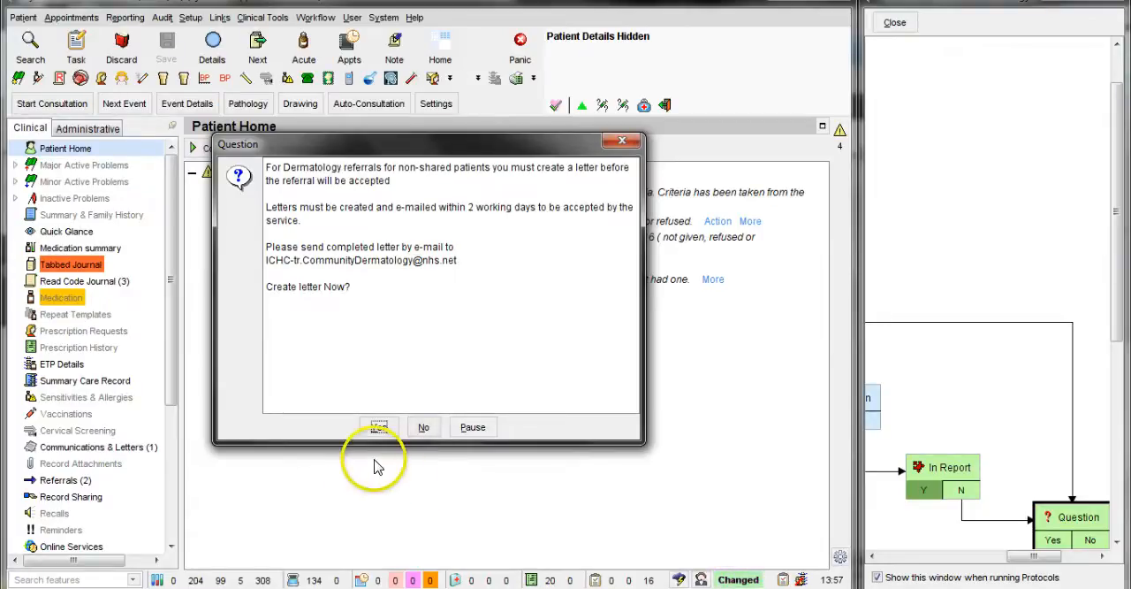
pyautogui.click(377, 428)
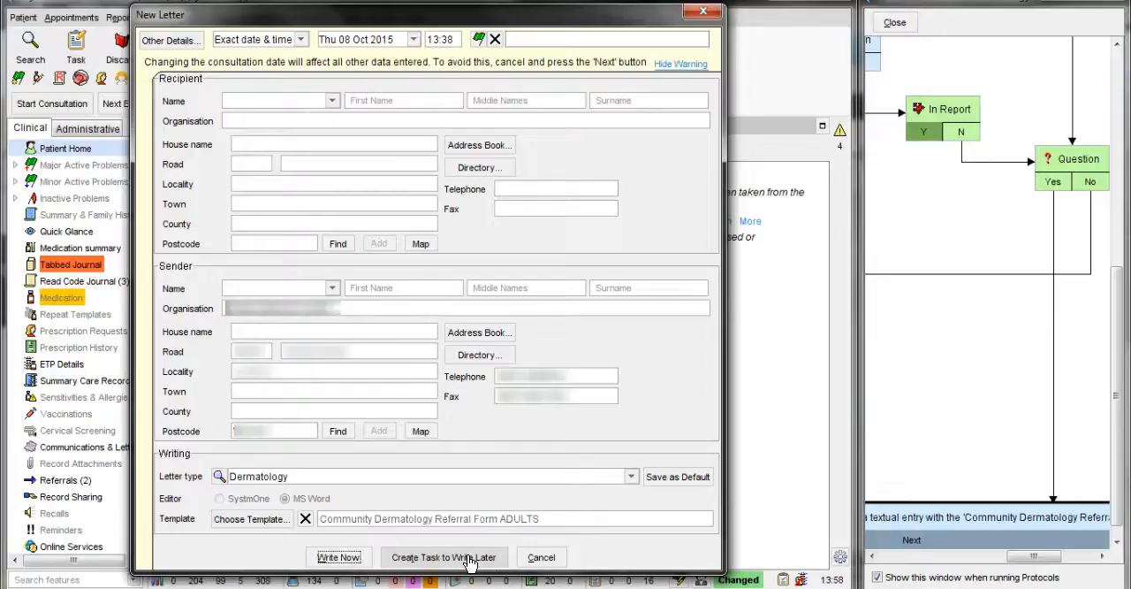
pyautogui.click(339, 559)
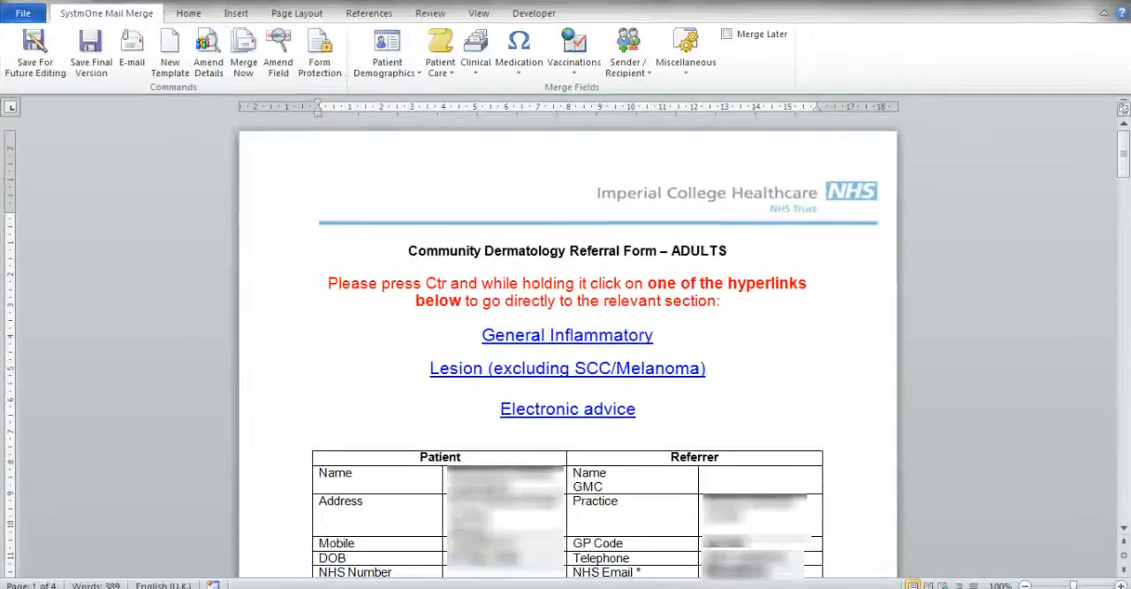
# Step: Go to the Lesions section of the referral form and turn on form protection to enable its checkboxes
pyautogui.click(973, 274)
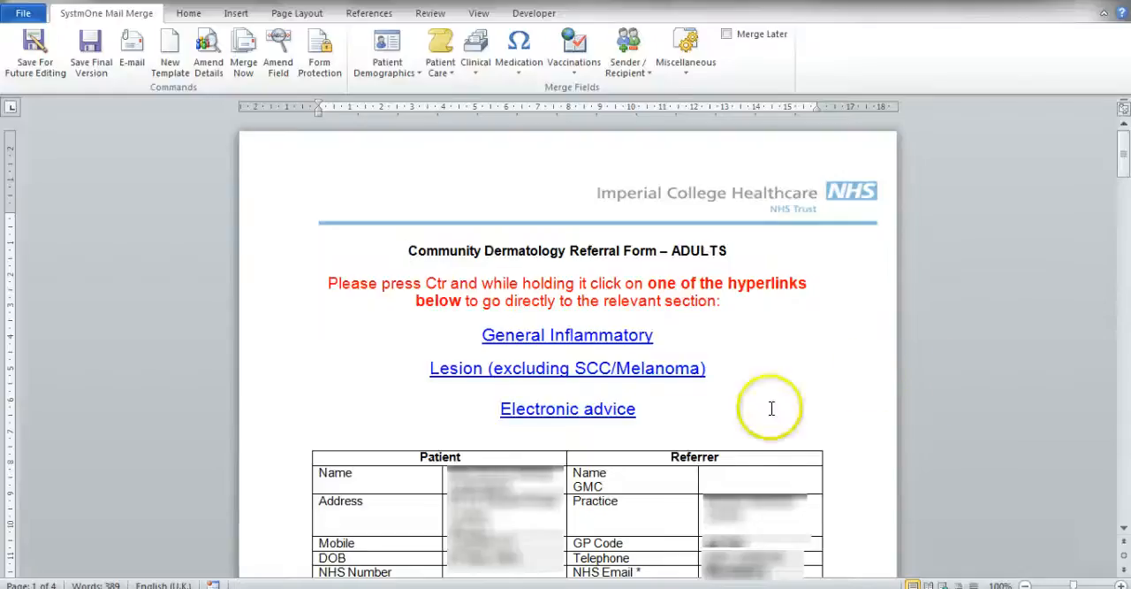
pyautogui.keyDown('ctrl'); pyautogui.click(581, 374); pyautogui.keyUp('ctrl')
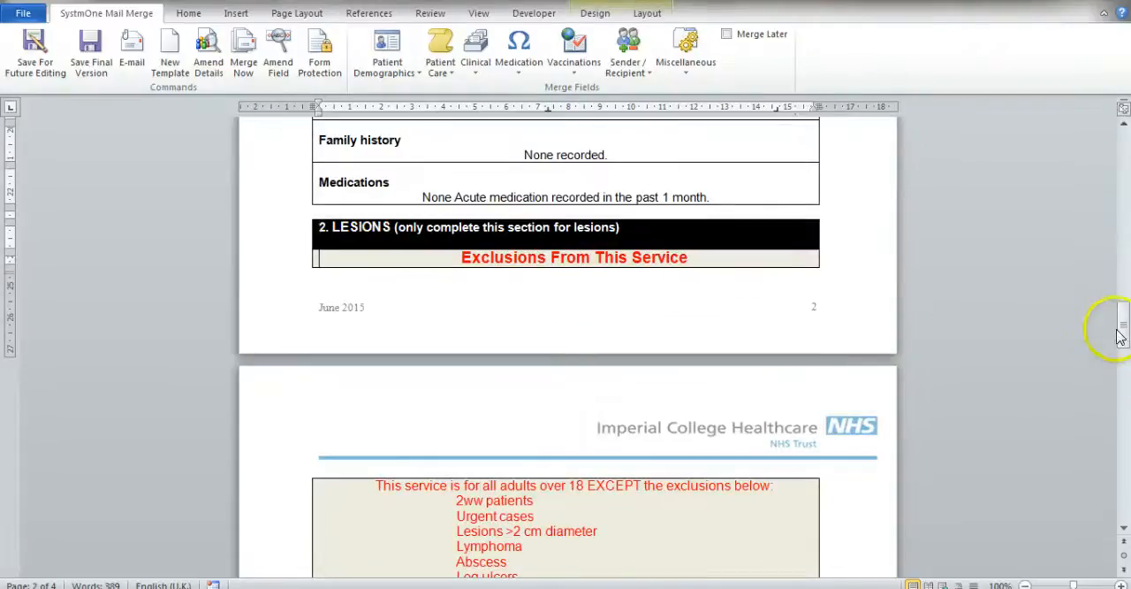
pyautogui.moveTo(1118, 323); pyautogui.dragTo(1121, 370)
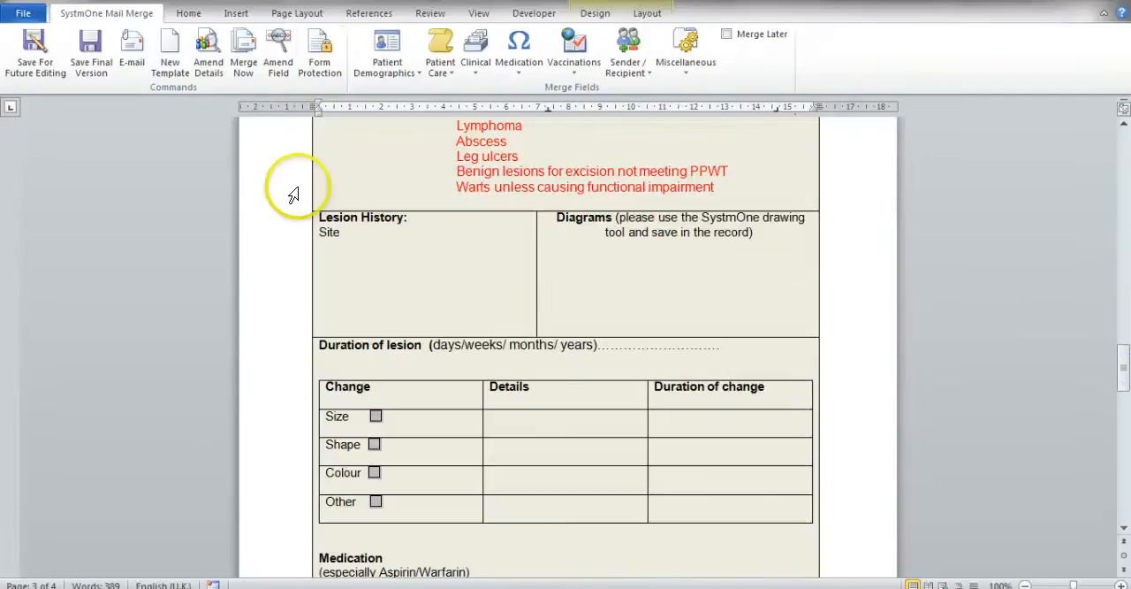
pyautogui.click(318, 53)
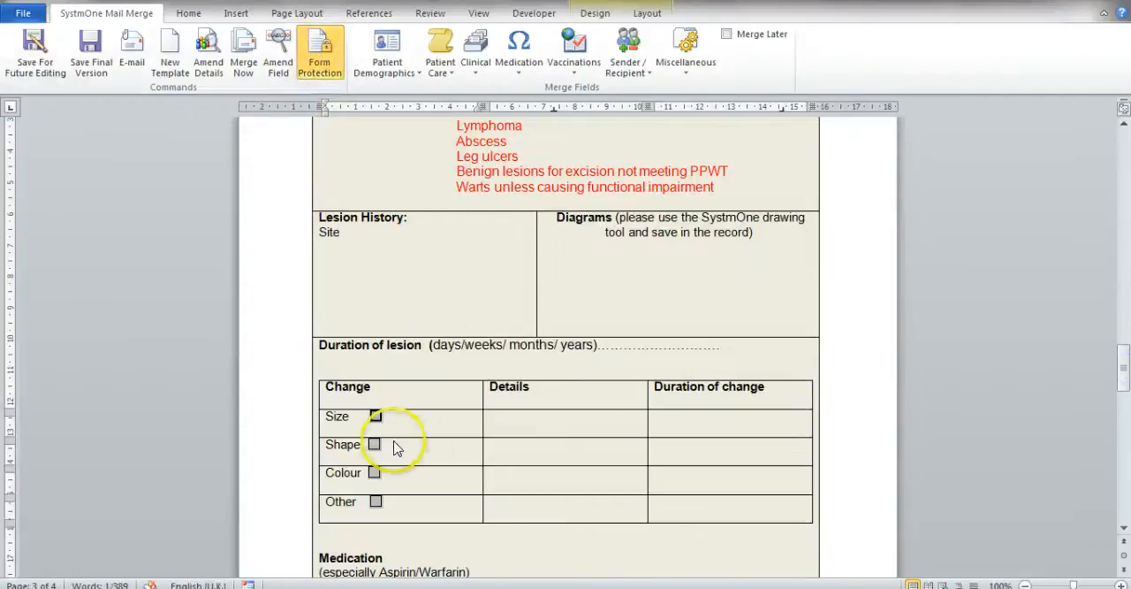
# Step: Tick Size and Other as lesion changes on the referral form, and turn form protection off again
pyautogui.click(376, 417)
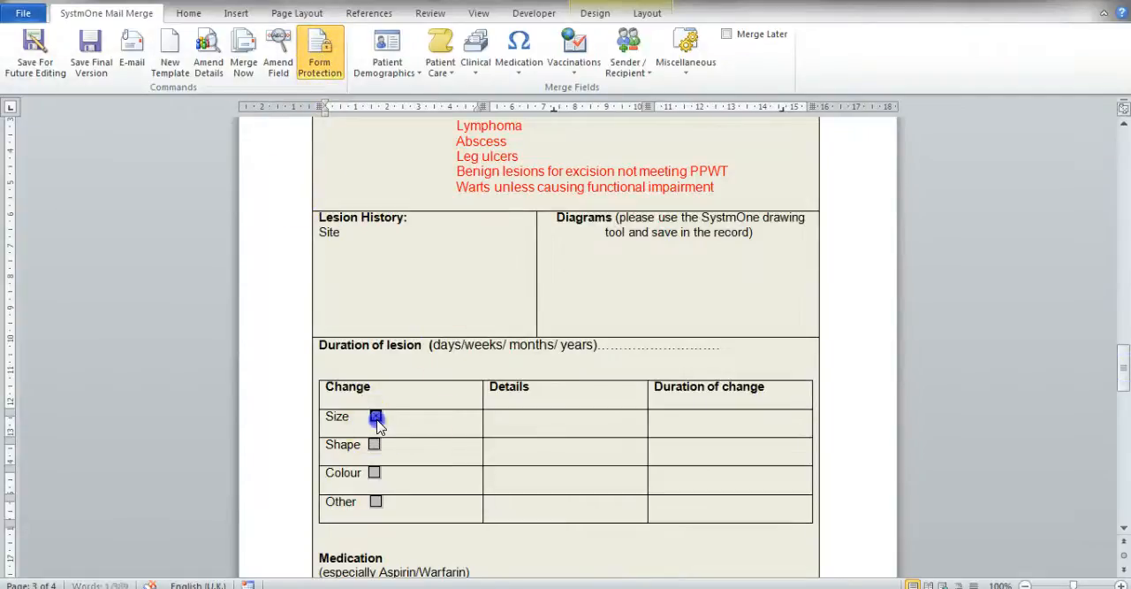
pyautogui.click(376, 501)
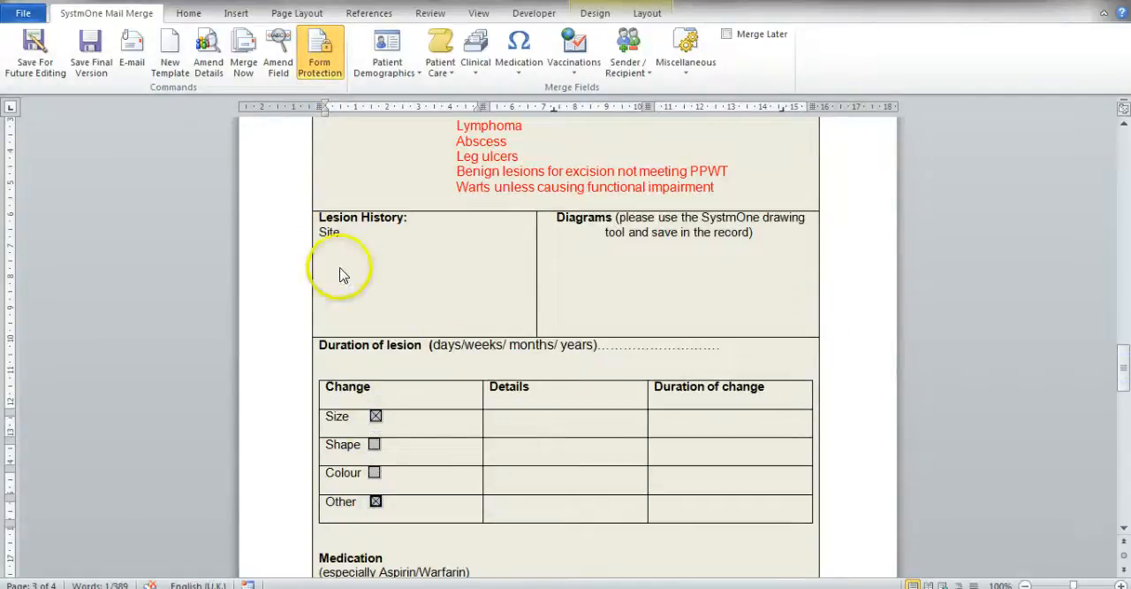
pyautogui.click(318, 58)
pyautogui.click(647, 251)
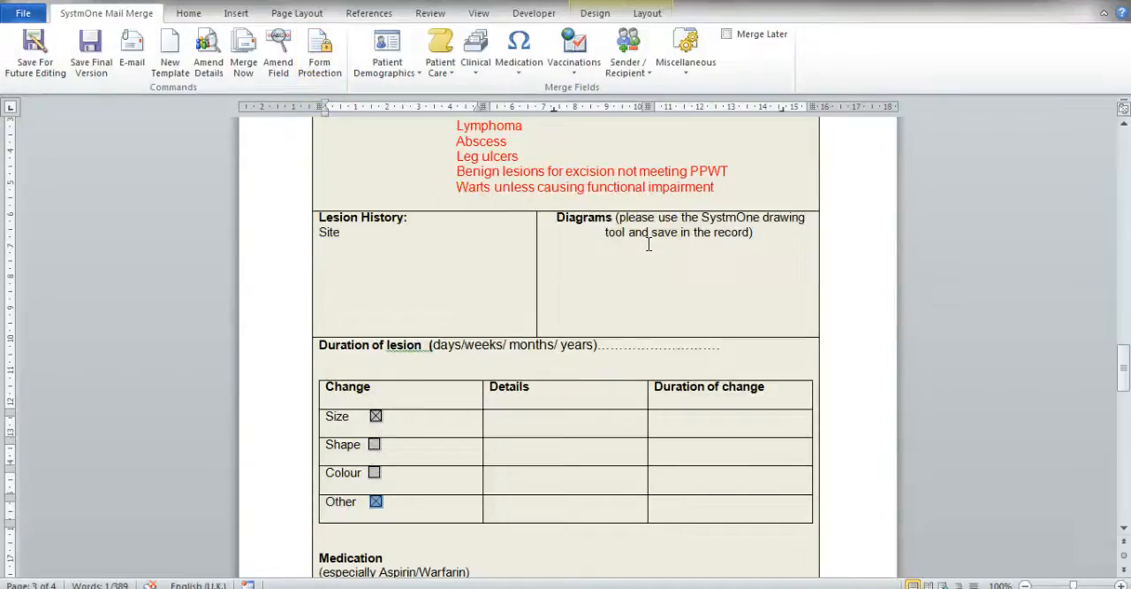
# Step: Save the dermatology referral letter as the final version, accepting that it cannot be edited in the future
pyautogui.click(55, 78)
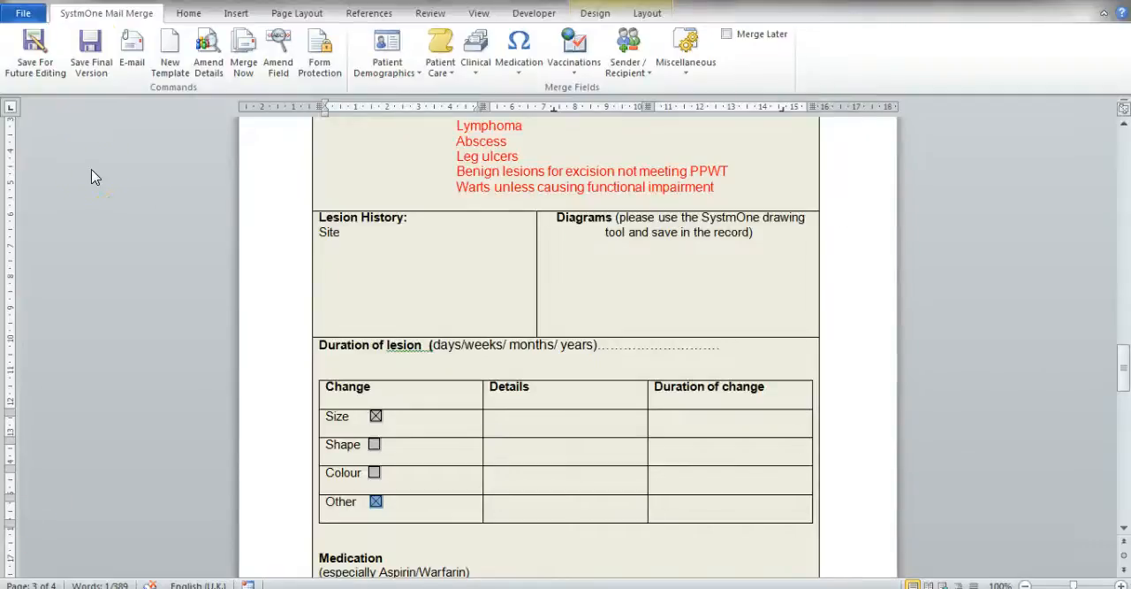
pyautogui.click(97, 69)
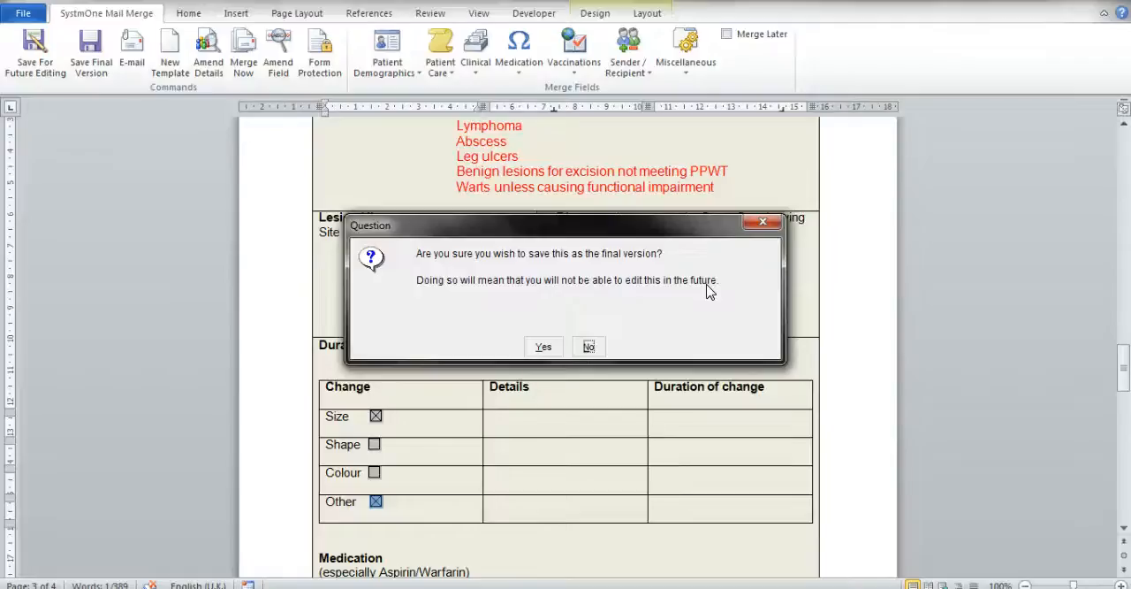
pyautogui.click(546, 346)
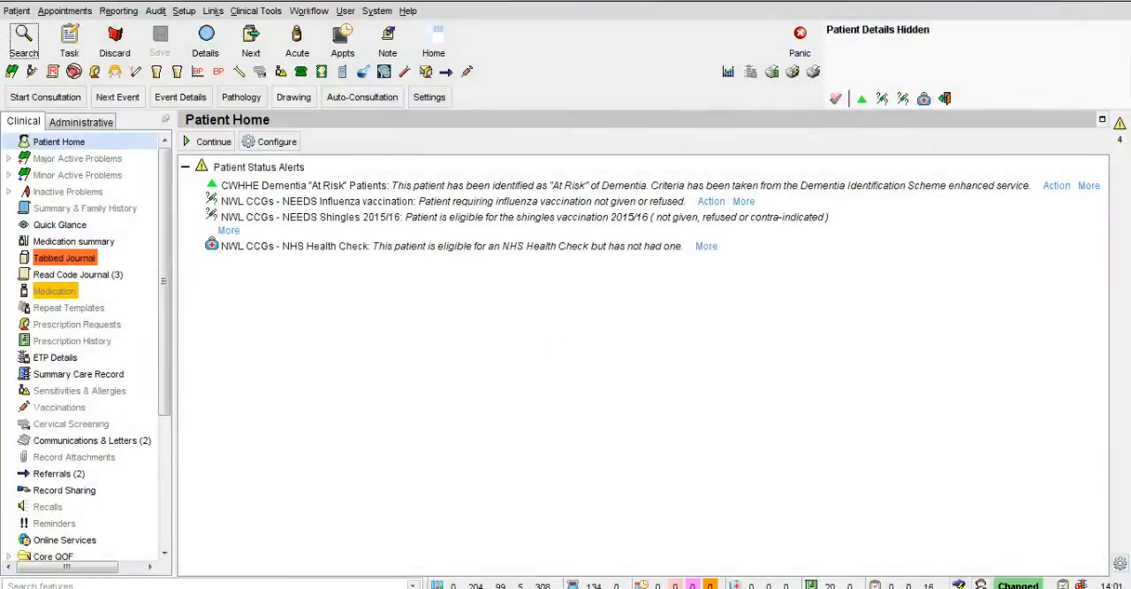
# Step: Check the patient's letters and outgoing referrals, examining the type and flags of the 08 Oct 2015 community dermatology referral
pyautogui.click(89, 441)
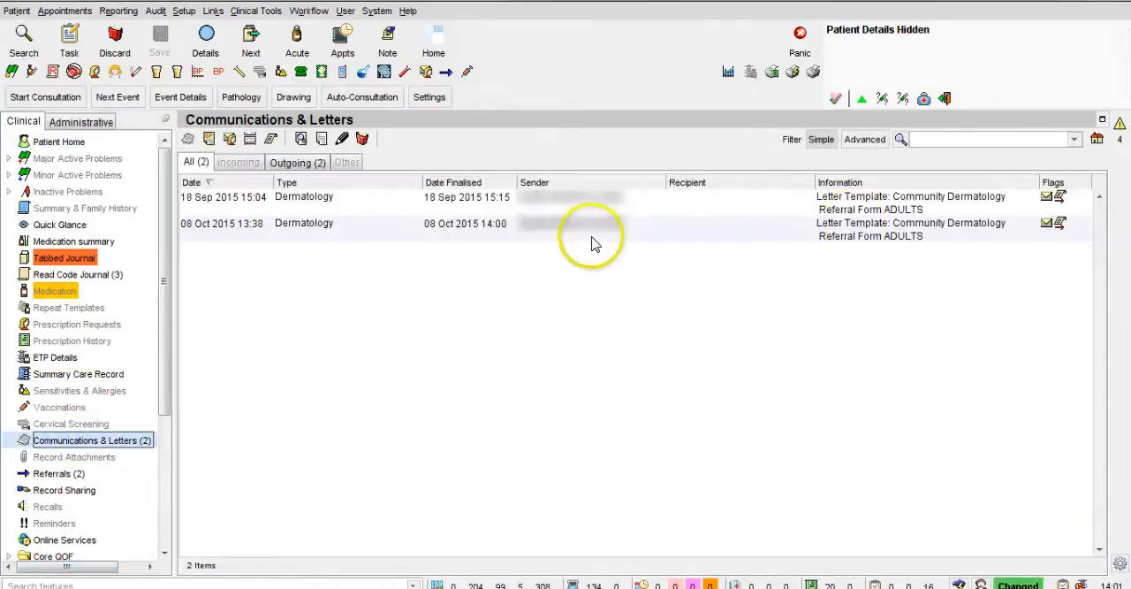
pyautogui.click(59, 474)
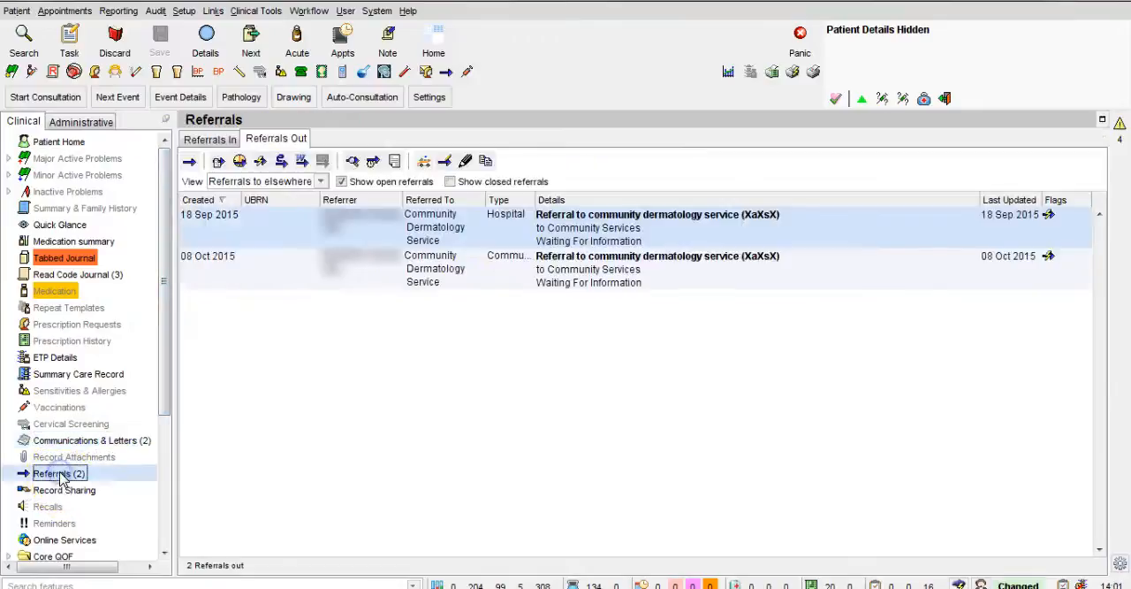
pyautogui.click(503, 270)
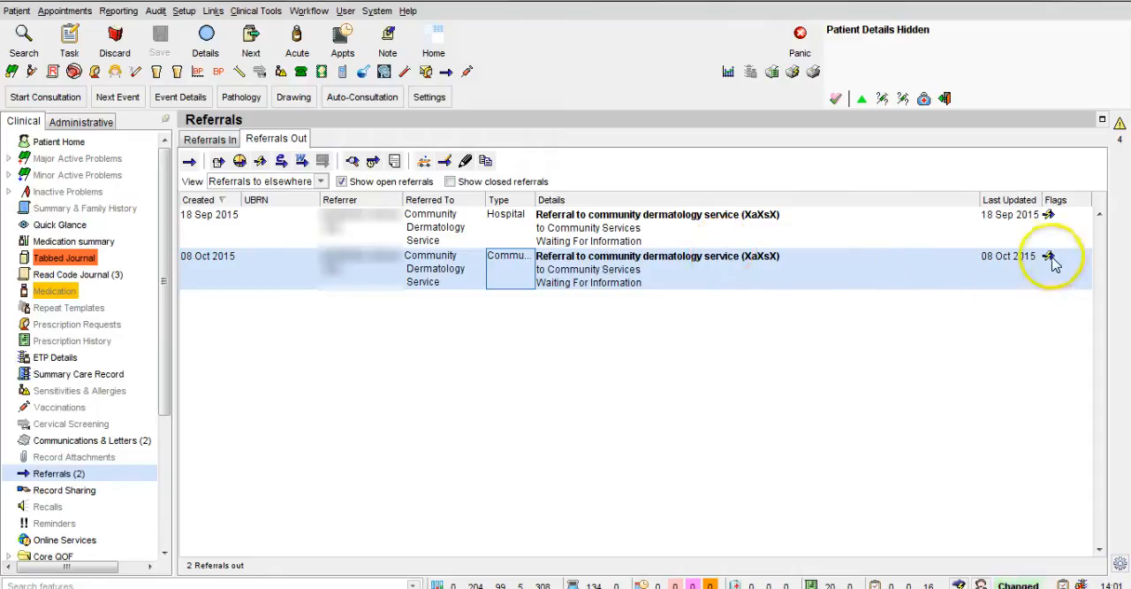
pyautogui.moveTo(1051, 259)
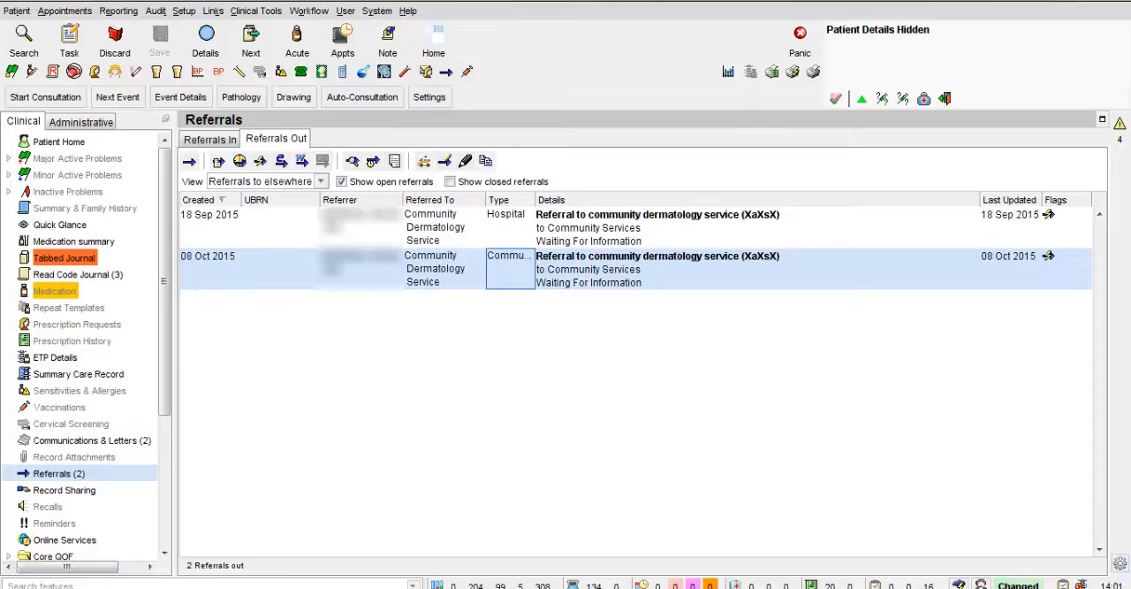
# Step: Send the 08 Oct 2015 dermatology letter via NHSmail to the Dermatology Community - Adults (Electronic) contact in the CCG contacts
pyautogui.click(50, 442)
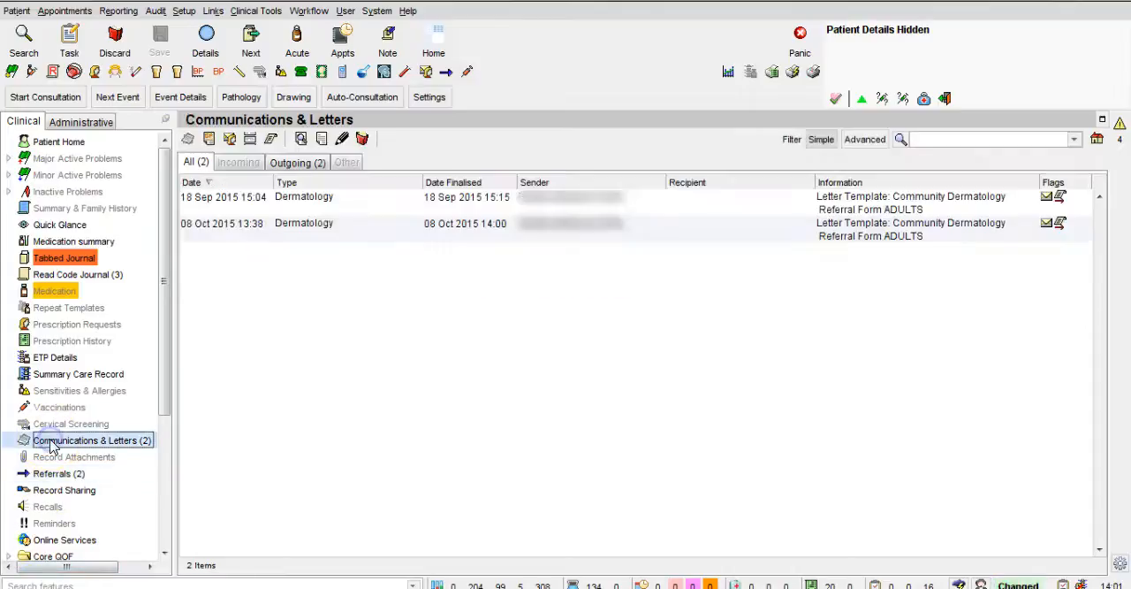
pyautogui.click(306, 233)
pyautogui.rightClick(307, 235)
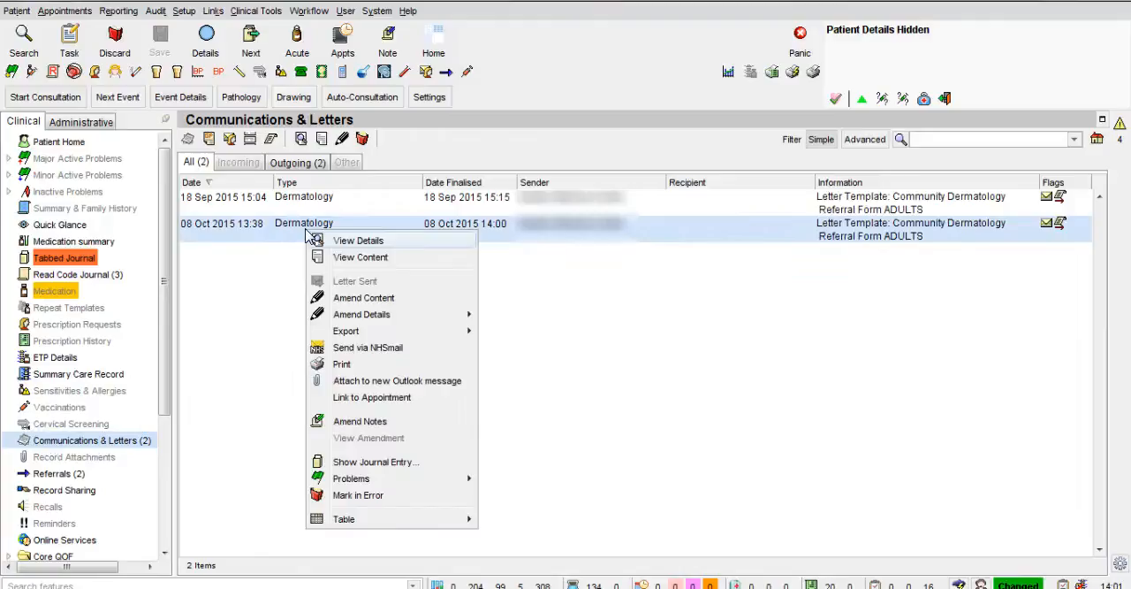
pyautogui.click(409, 349)
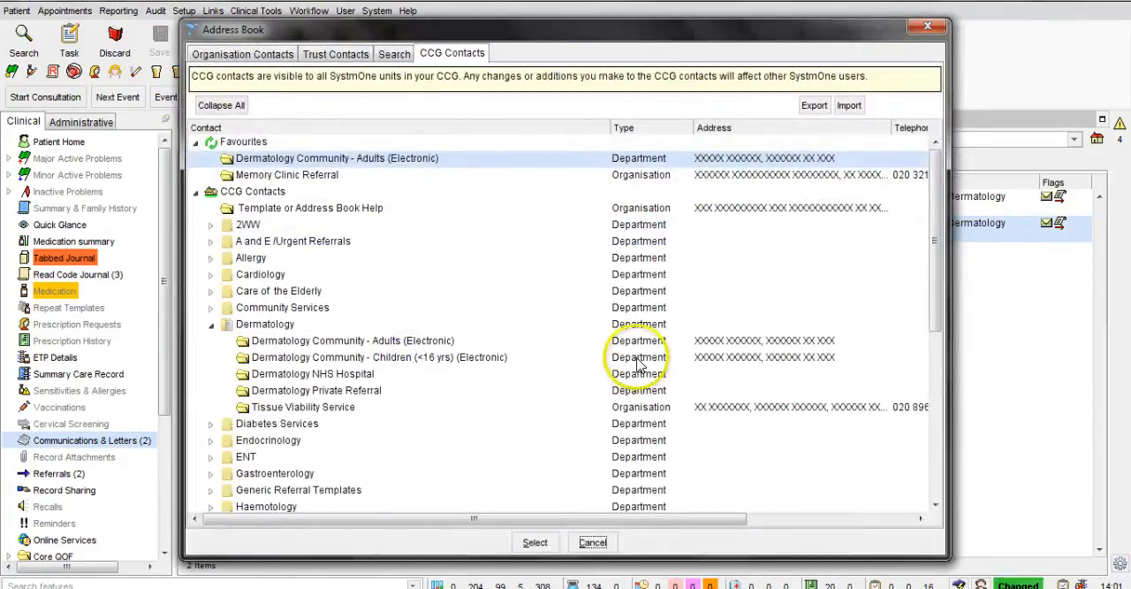
pyautogui.click(381, 168)
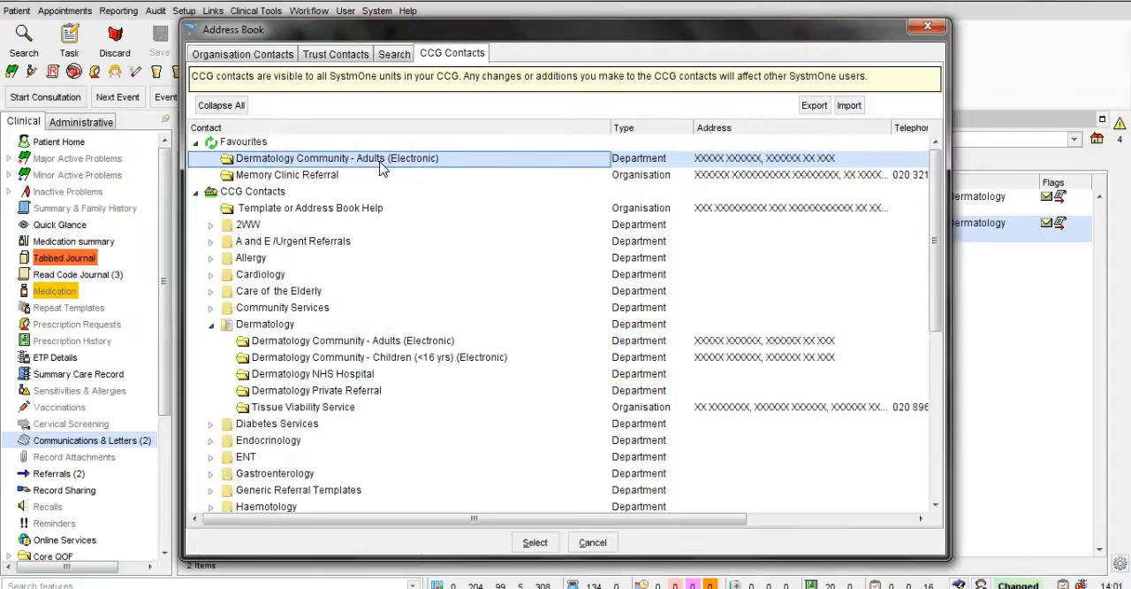
pyautogui.click(536, 542)
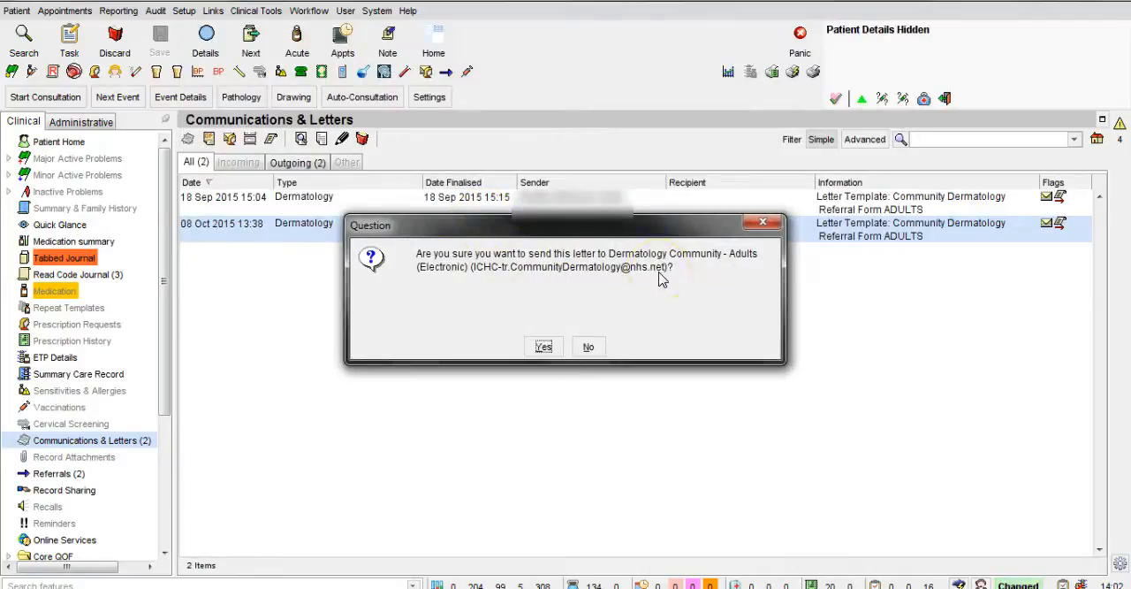
pyautogui.click(544, 347)
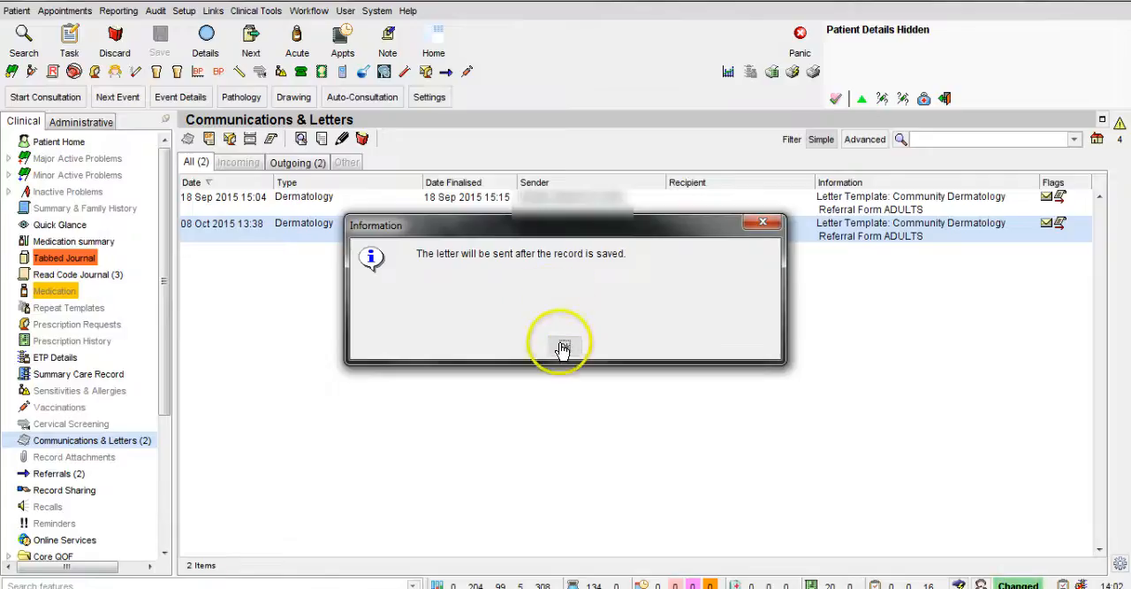
pyautogui.click(565, 347)
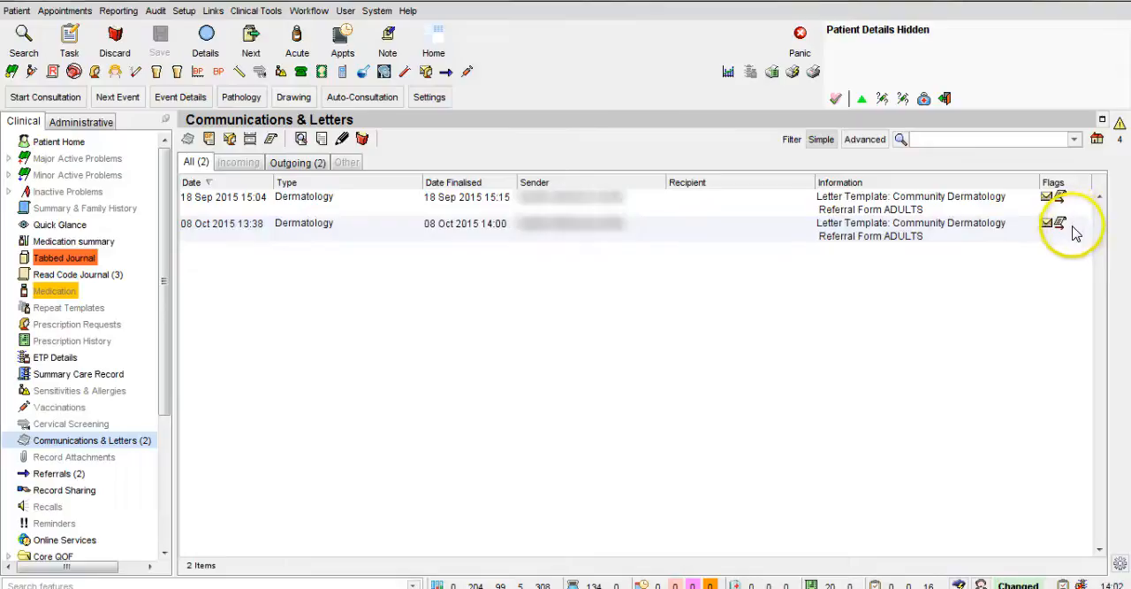
pyautogui.moveTo(1079, 226)
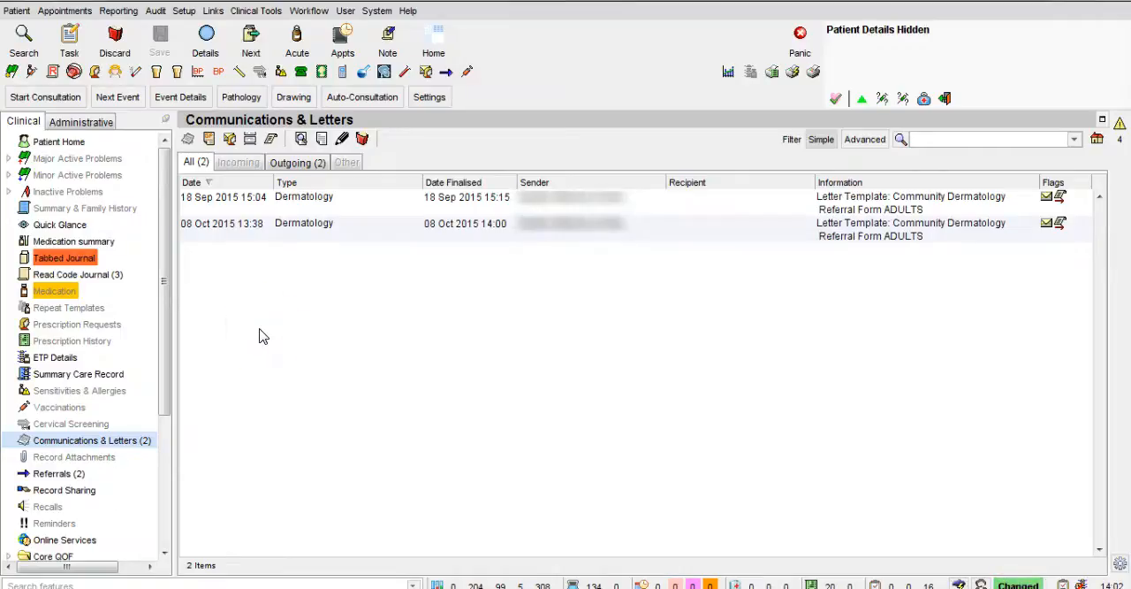
# Step: Update the status of the 08 Oct 2015 community dermatology referral to E-Mailed to Provider
pyautogui.click(64, 481)
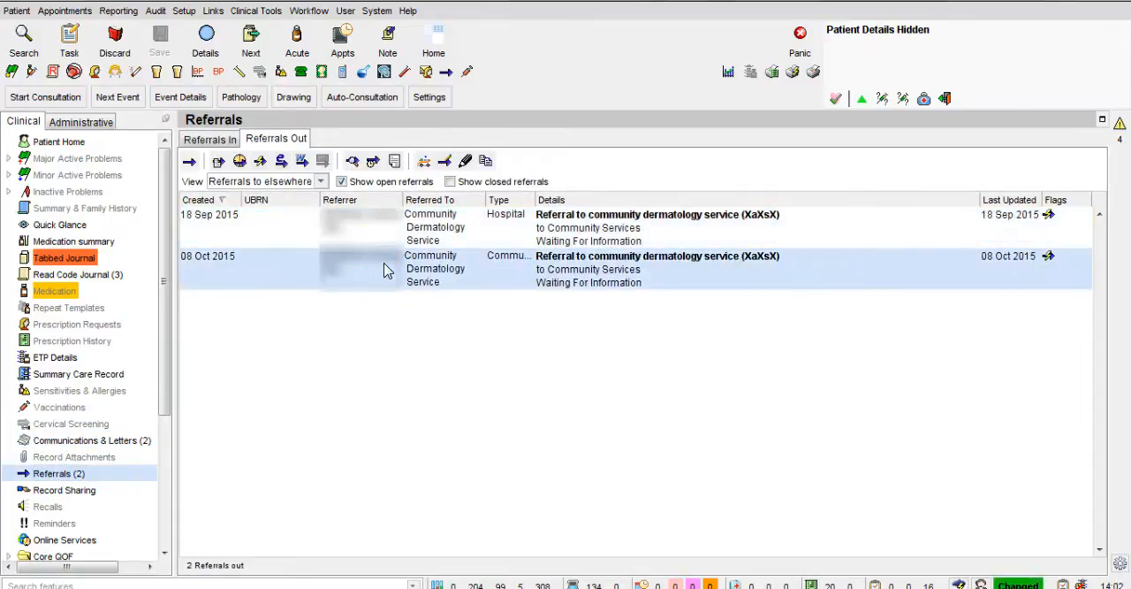
pyautogui.rightClick(603, 275)
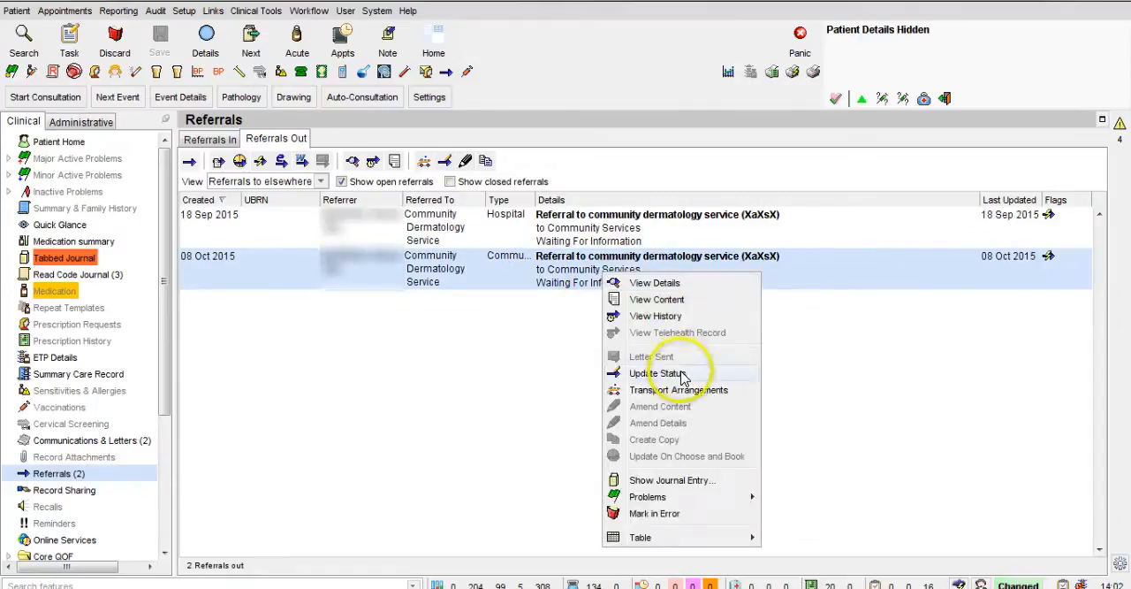
pyautogui.click(656, 372)
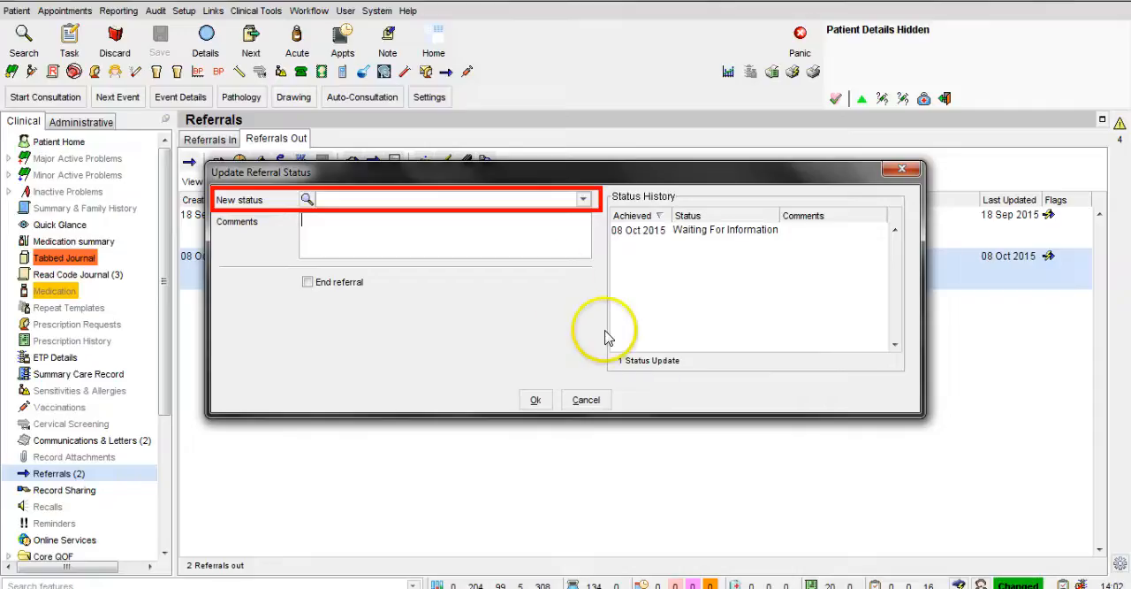
pyautogui.click(583, 199)
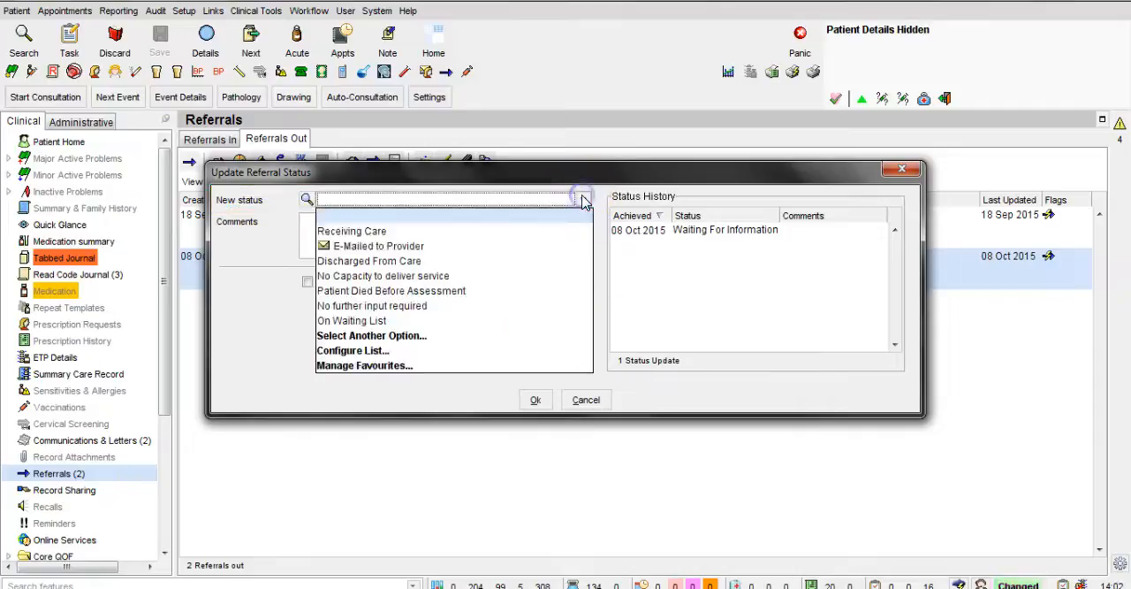
pyautogui.click(548, 247)
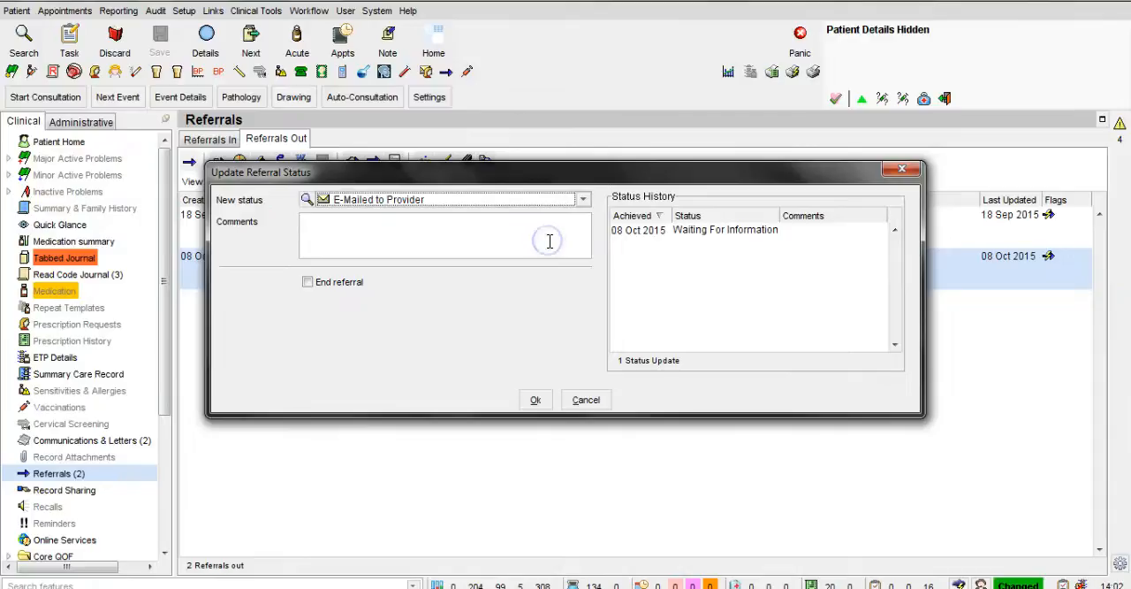
pyautogui.click(540, 401)
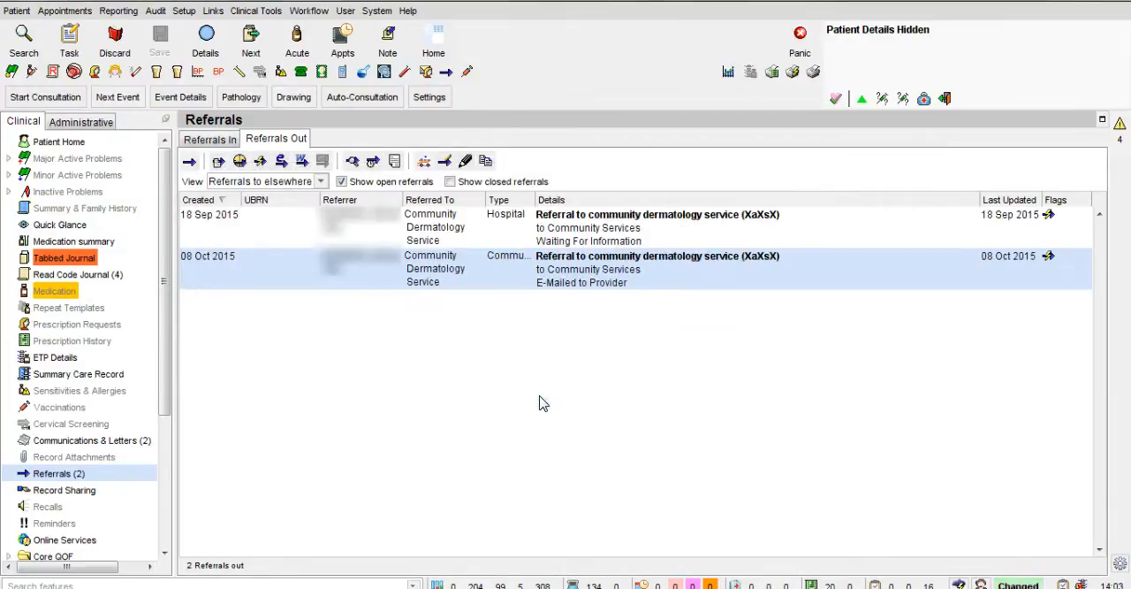